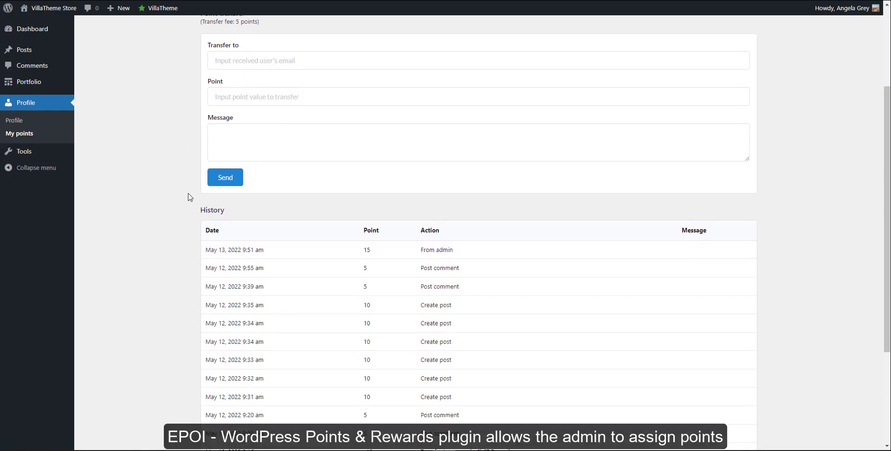
# - Scroll through the My points page and the Points & Rewards settings tabs
pyautogui.scroll(6, 187, 198)
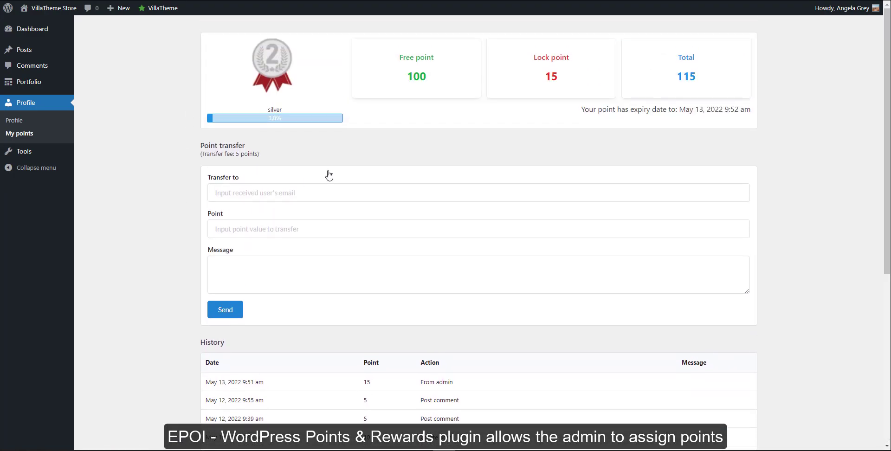
pyautogui.moveTo(824, 13)
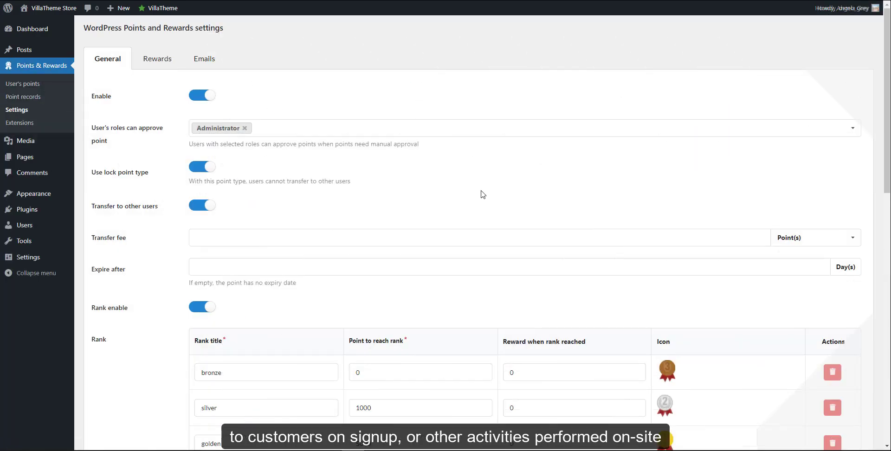
pyautogui.scroll(-8, 514, 208)
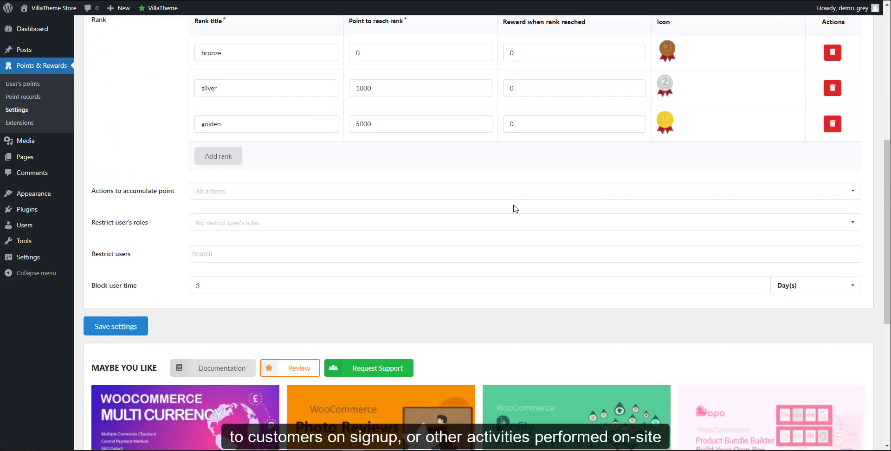
pyautogui.scroll(7, 513, 207)
pyautogui.scroll(1, 512, 205)
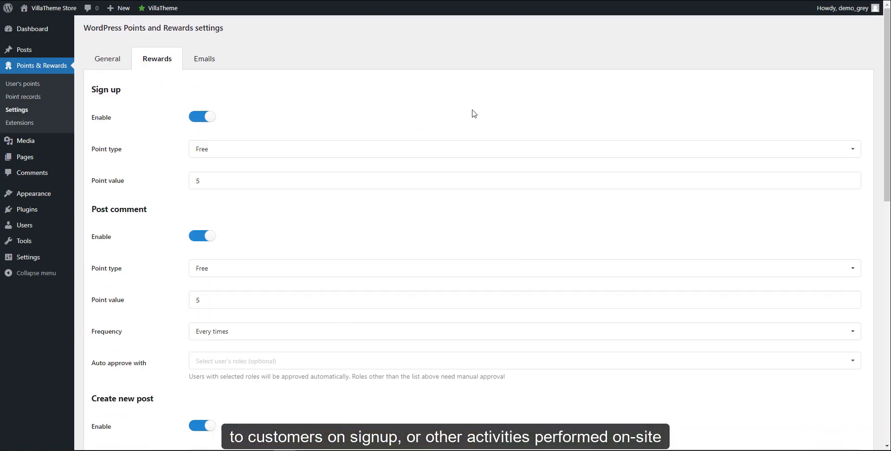
pyautogui.scroll(-4, 472, 139)
pyautogui.scroll(-2, 472, 114)
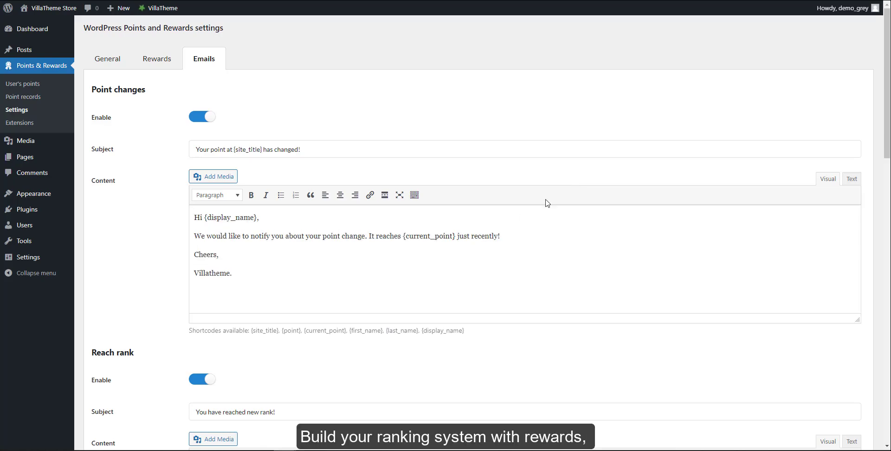
pyautogui.scroll(-9, 502, 256)
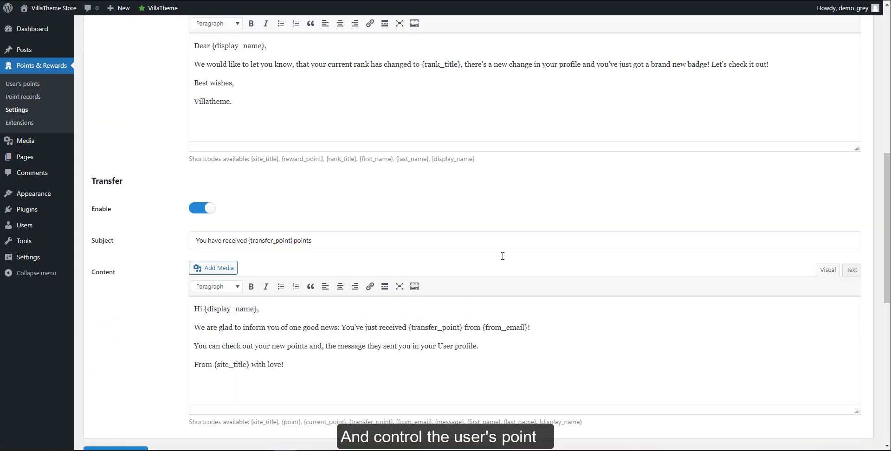
pyautogui.scroll(10, 502, 256)
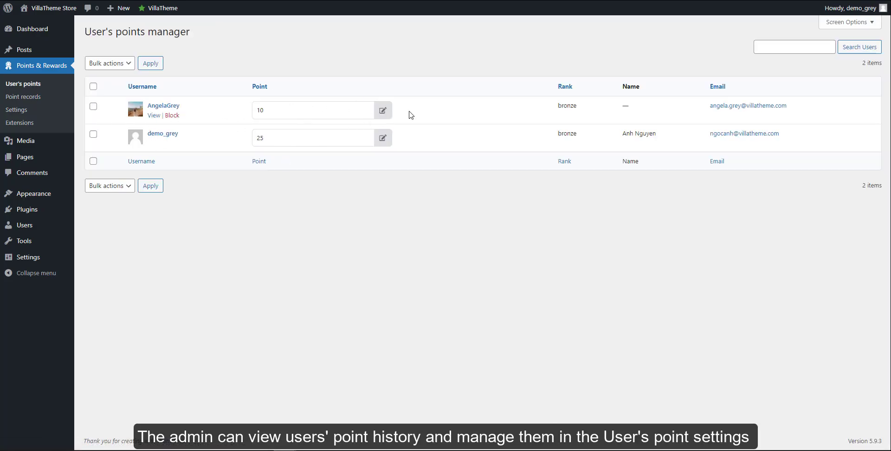
# - Open the first user's points editor, then select the second and third posts for bulk point approval
pyautogui.click(383, 110)
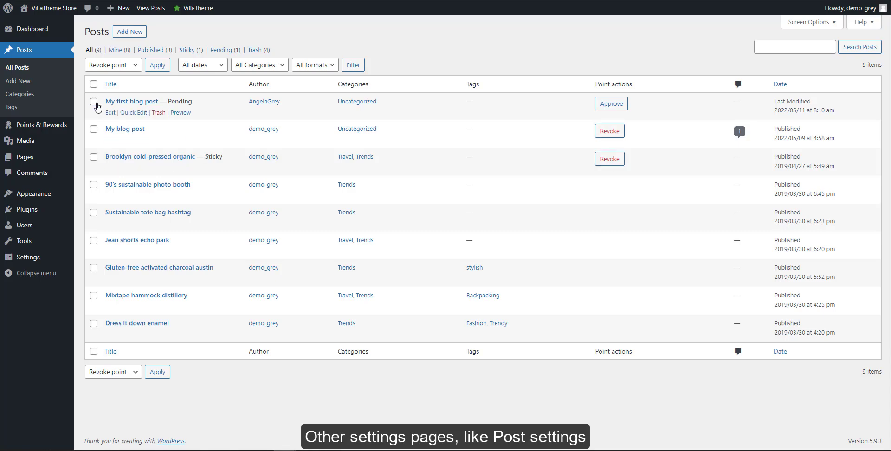
pyautogui.click(113, 65)
pyautogui.click(110, 104)
pyautogui.click(94, 128)
pyautogui.click(94, 157)
pyautogui.click(113, 65)
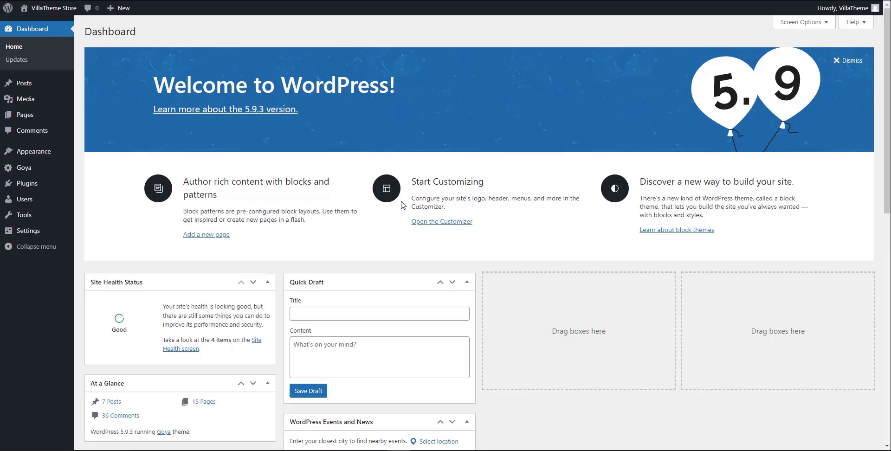
# - Upload epoi-wp-points-and-rewards.zip from Plugins > Add New, install it and activate it
pyautogui.moveTo(65, 185)
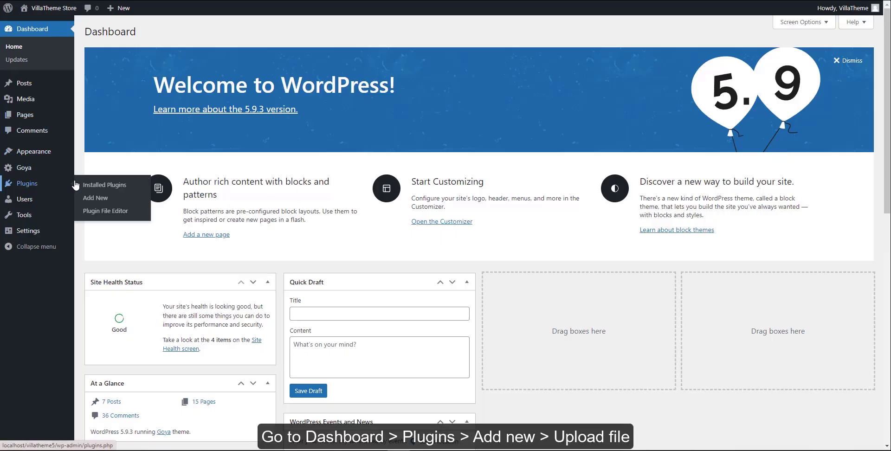
pyautogui.click(89, 203)
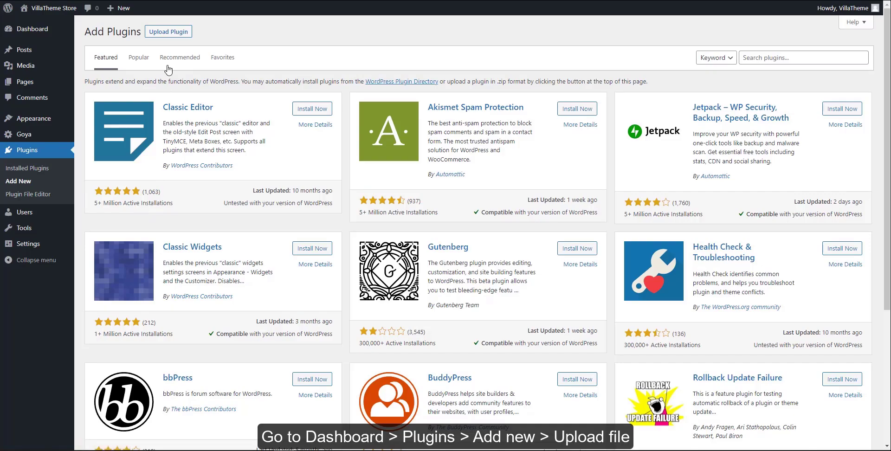
pyautogui.click(178, 33)
pyautogui.click(418, 115)
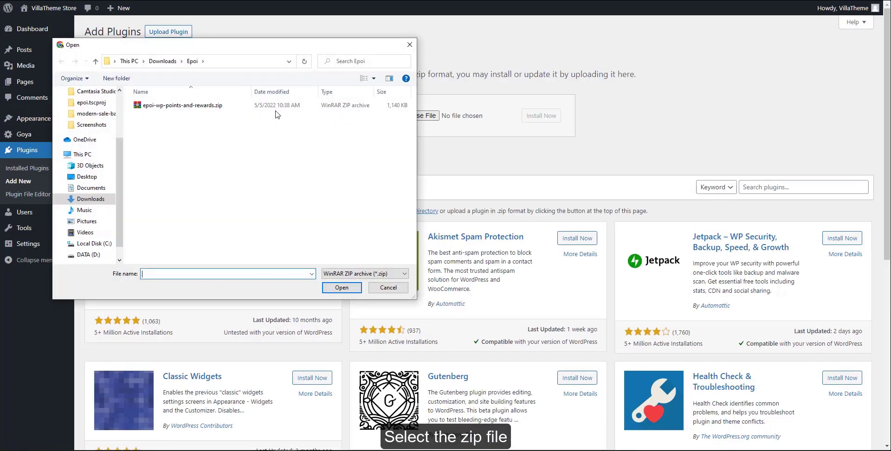
pyautogui.click(272, 106)
pyautogui.click(335, 286)
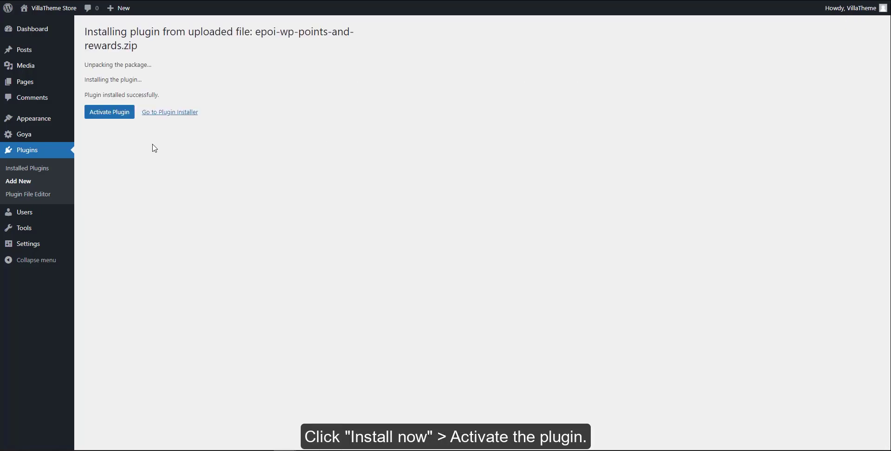
pyautogui.click(130, 113)
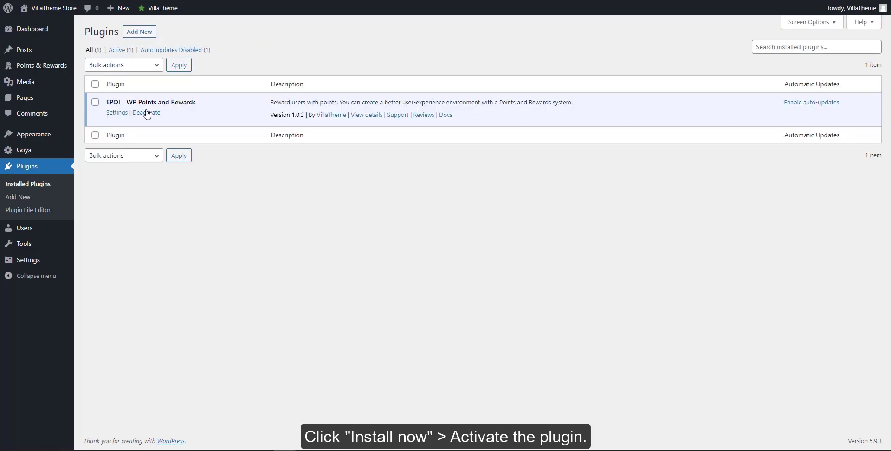
# - Enable the points system in Points & Rewards settings, save, and check My points shows 0
pyautogui.moveTo(64, 71)
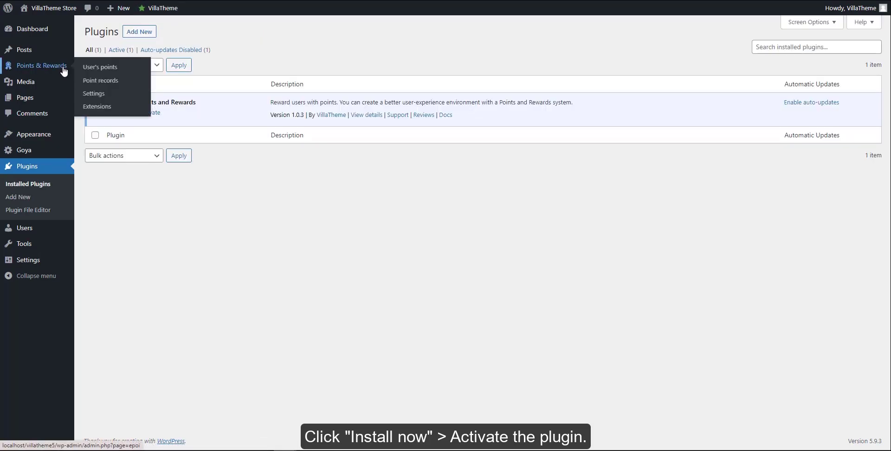
pyautogui.click(93, 94)
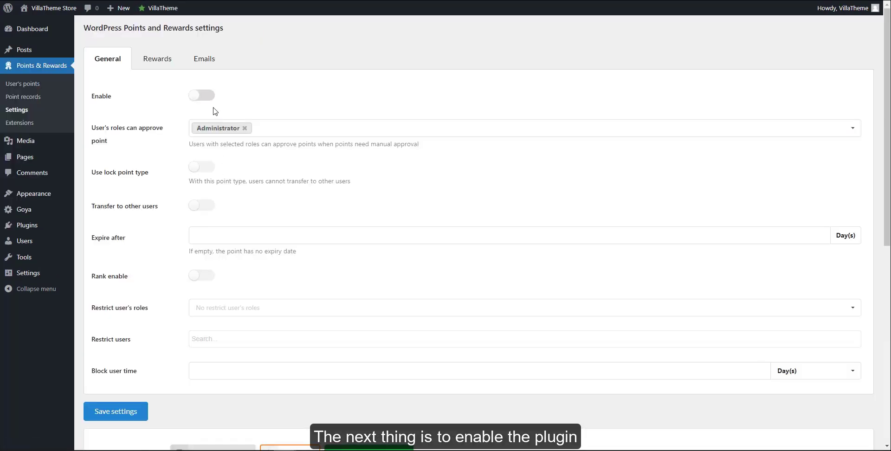
pyautogui.click(203, 96)
pyautogui.click(130, 418)
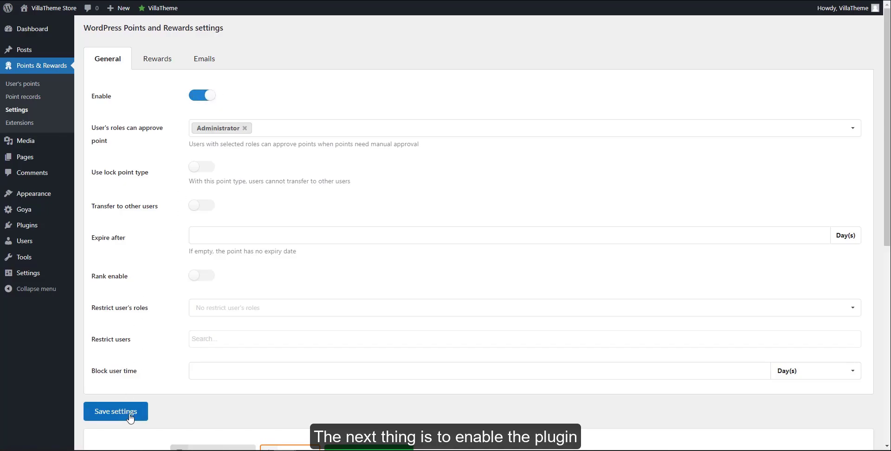
pyautogui.moveTo(37, 245)
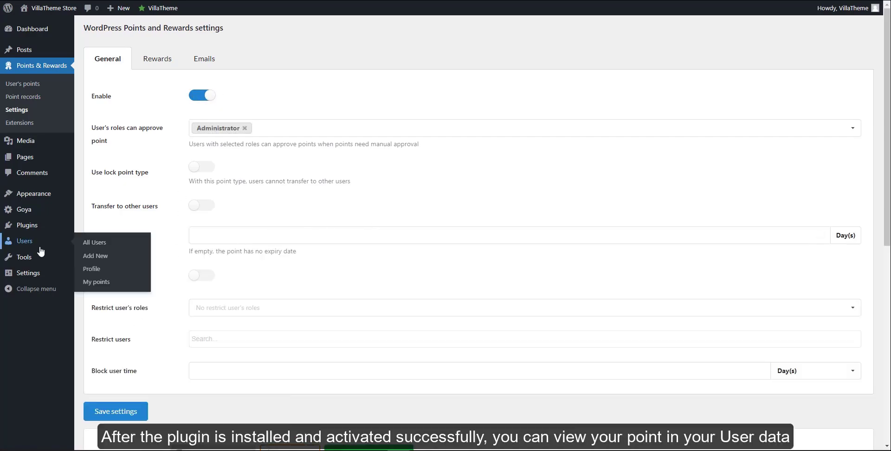
pyautogui.click(100, 283)
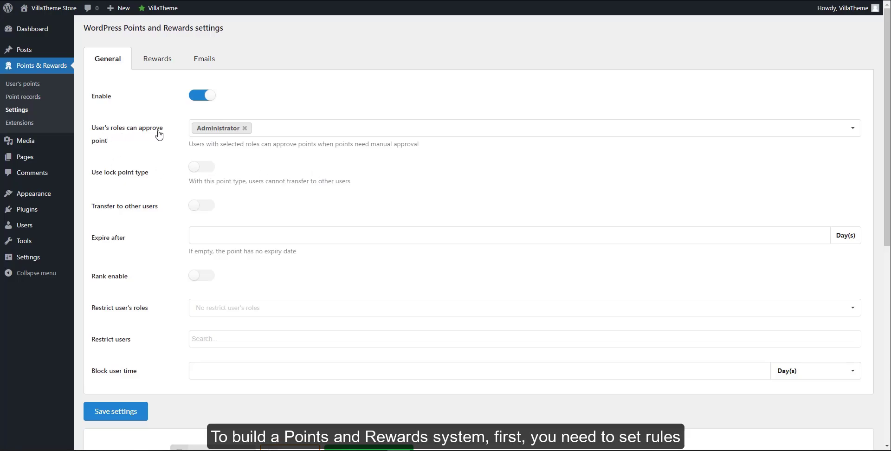
# - Limit the roles allowed to approve points to Administrator only
pyautogui.click(285, 134)
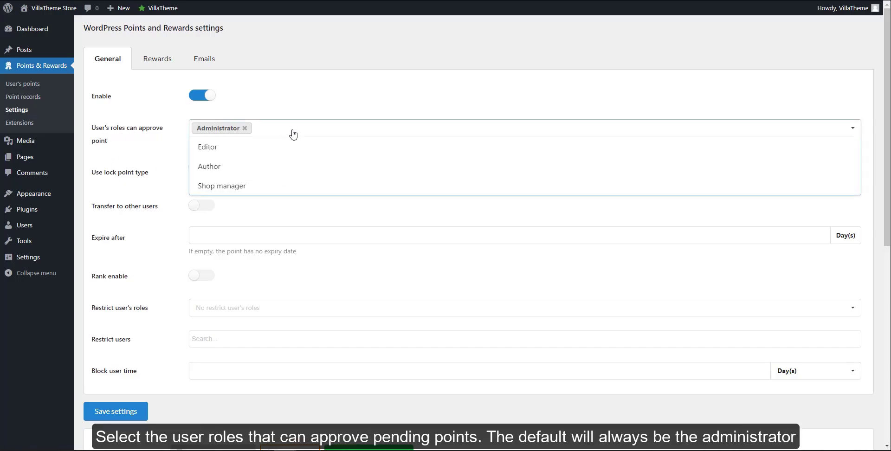
pyautogui.click(267, 147)
pyautogui.click(267, 148)
pyautogui.click(267, 148)
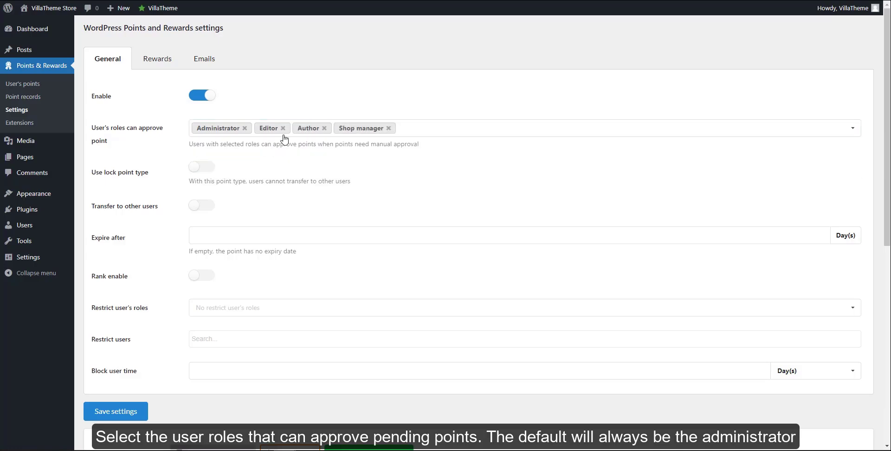
pyautogui.click(283, 128)
pyautogui.click(285, 129)
pyautogui.click(308, 128)
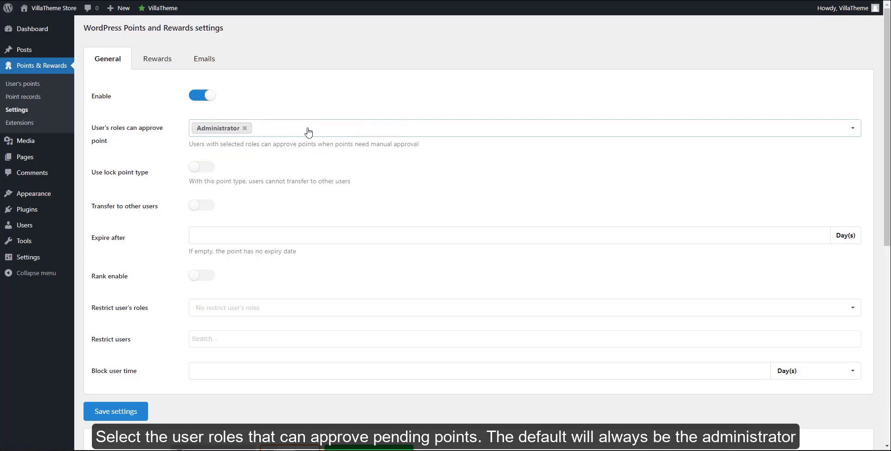
# - Turn on lock point type and transfers with a 2-point fee, and set a 2-day expiry
pyautogui.click(203, 175)
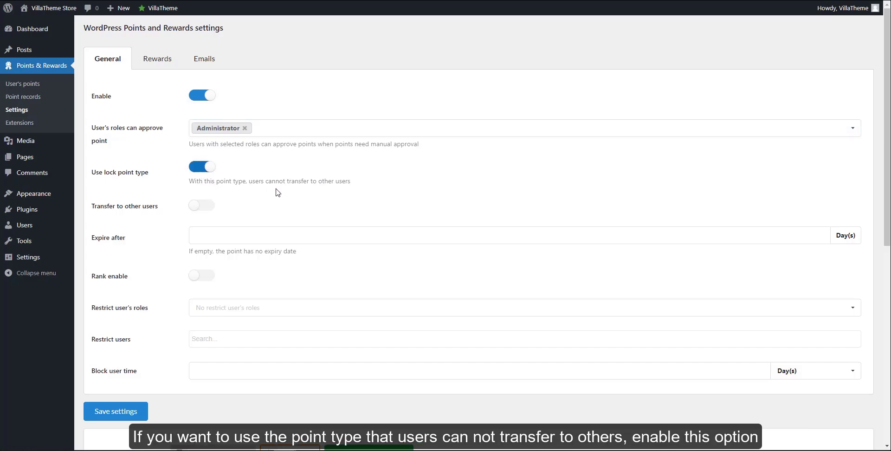
pyautogui.click(202, 206)
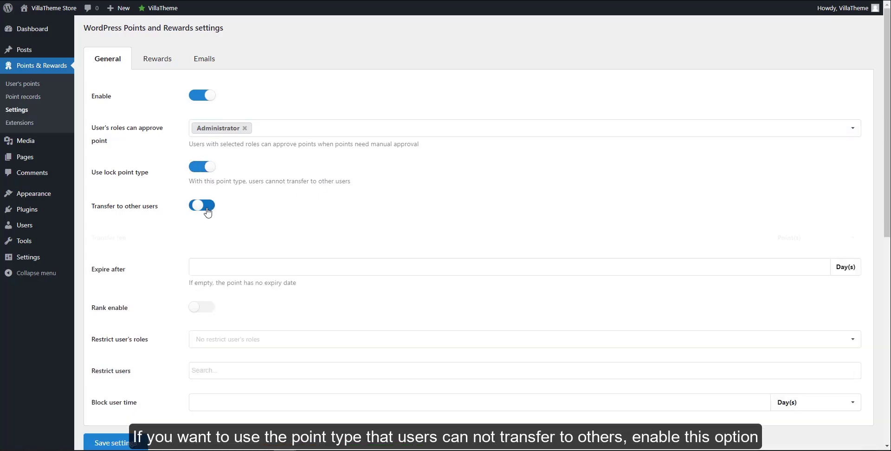
pyautogui.click(206, 240)
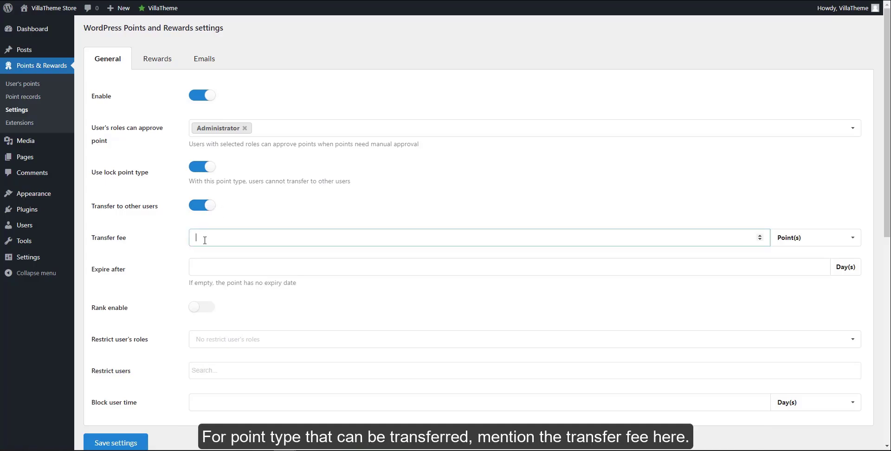
pyautogui.click(760, 240)
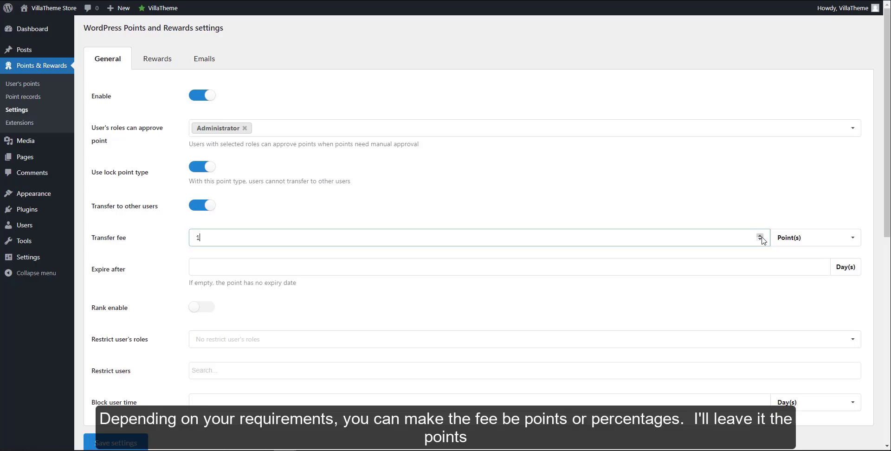
pyautogui.click(760, 235)
pyautogui.click(802, 239)
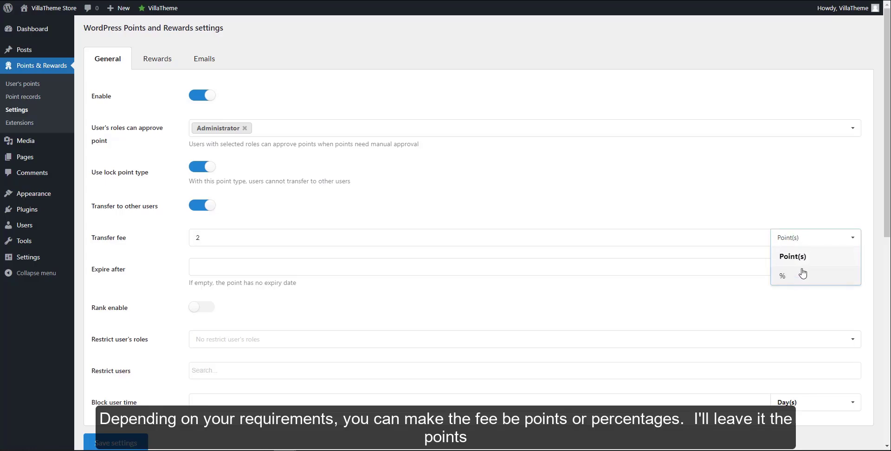
pyautogui.click(803, 257)
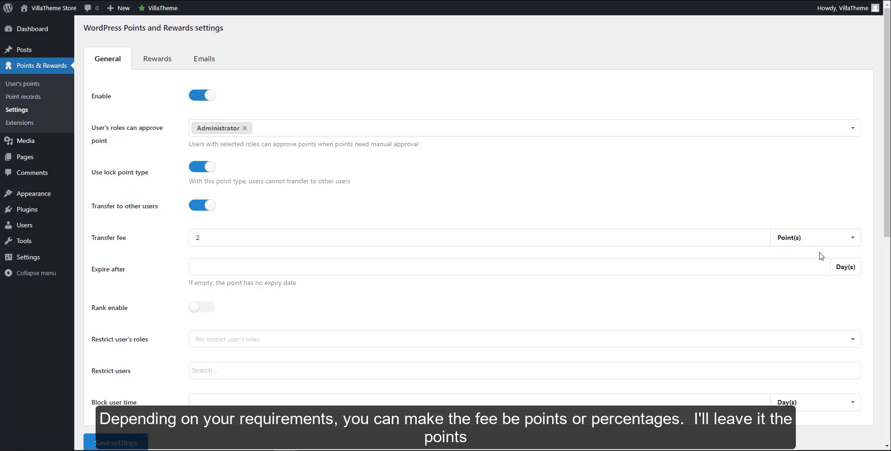
pyautogui.click(200, 266)
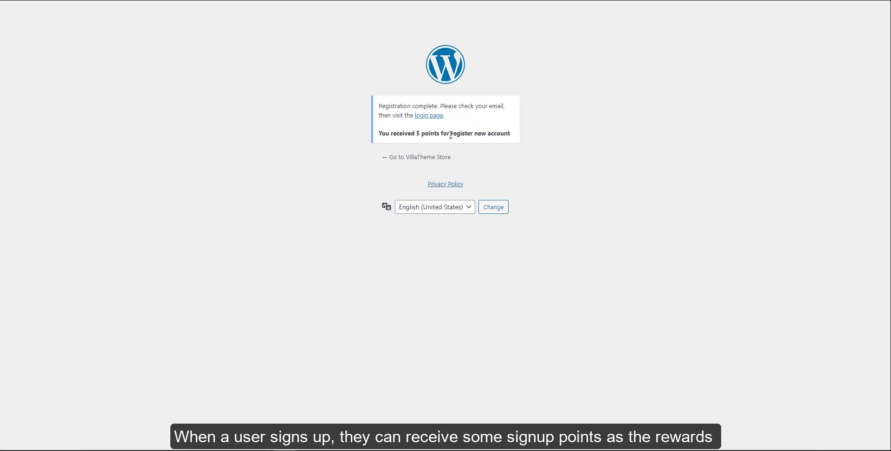
# - Open the user's My points page from the Profile menu
pyautogui.moveTo(51, 103)
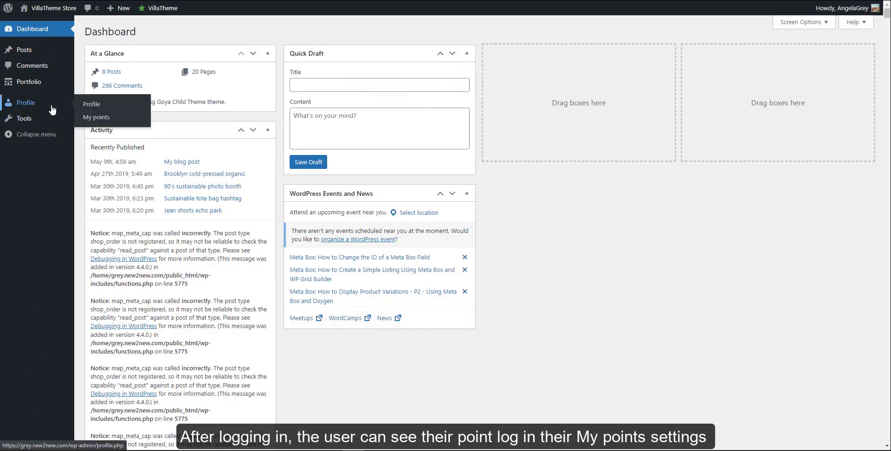
pyautogui.click(89, 119)
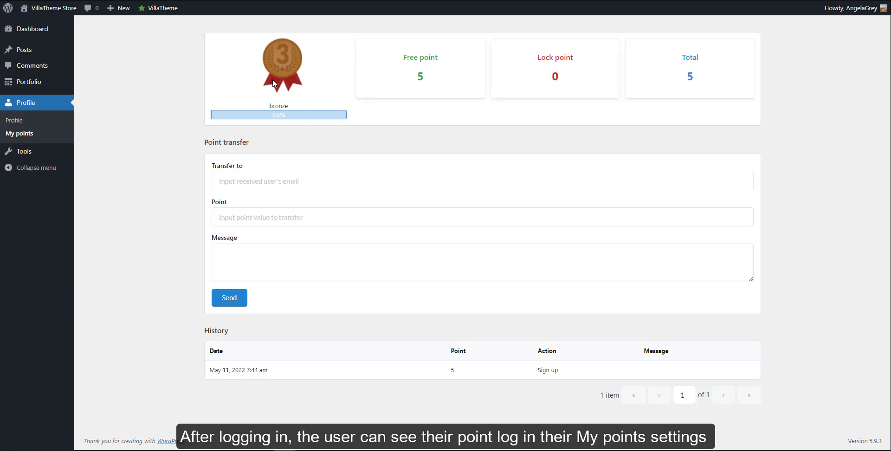
pyautogui.moveTo(849, 8)
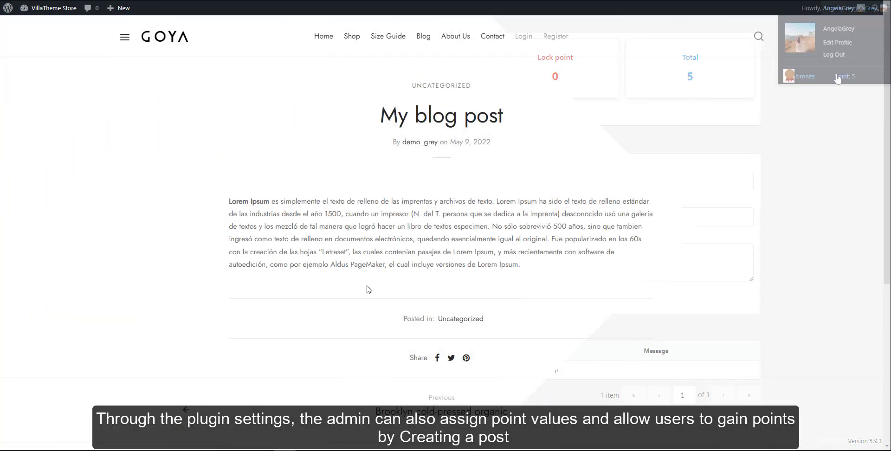
# - Paste a Lorem Ipsum comment on My blog post and post it to earn 5 points
pyautogui.scroll(-4, 506, 172)
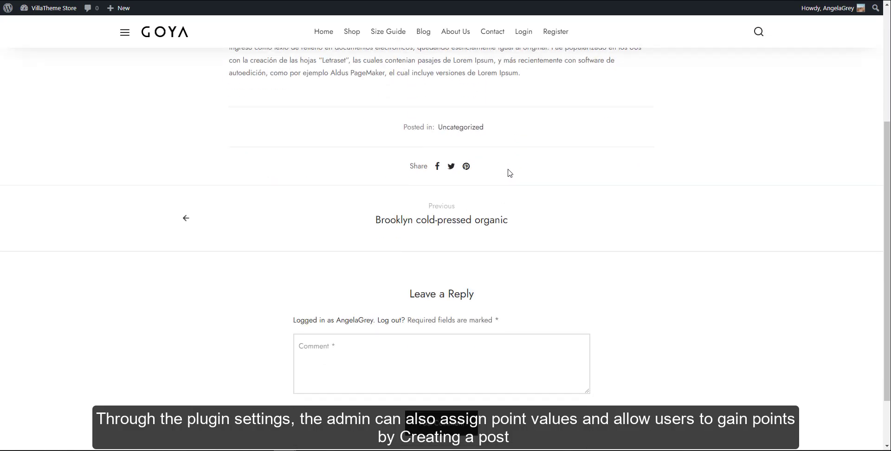
pyautogui.click(384, 348)
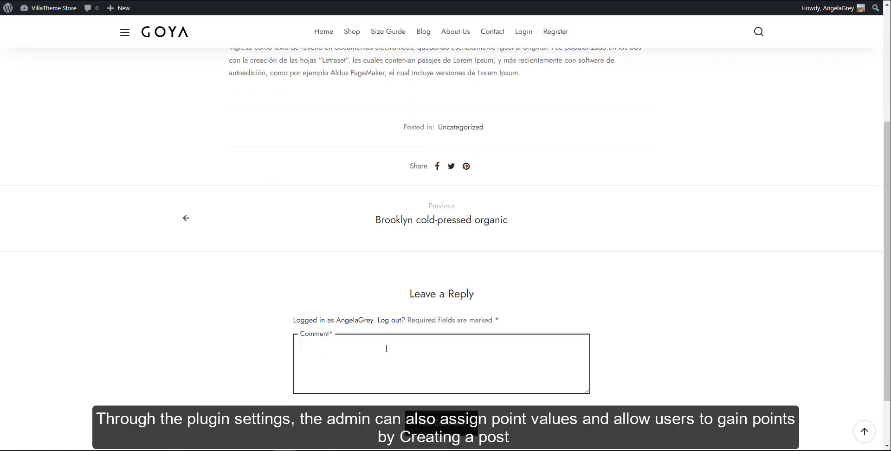
pyautogui.hotkey('ctrl', 'v')
pyautogui.scroll(5, 439, 304)
pyautogui.click(472, 365)
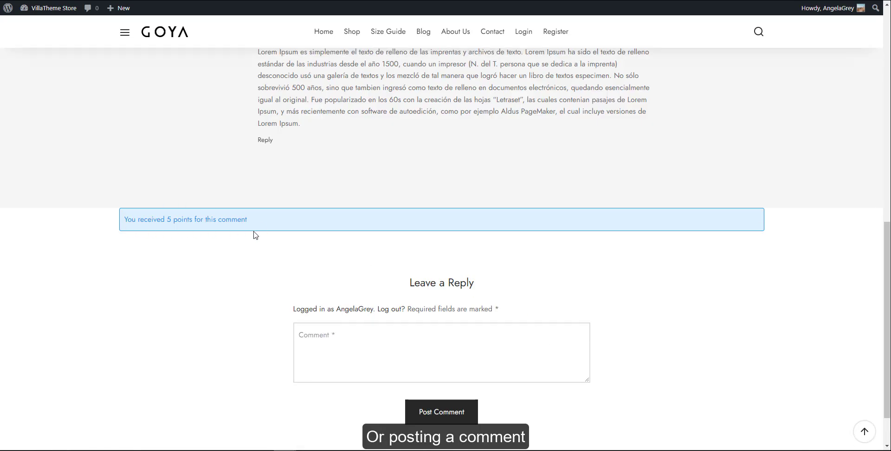
pyautogui.scroll(1, 378, 229)
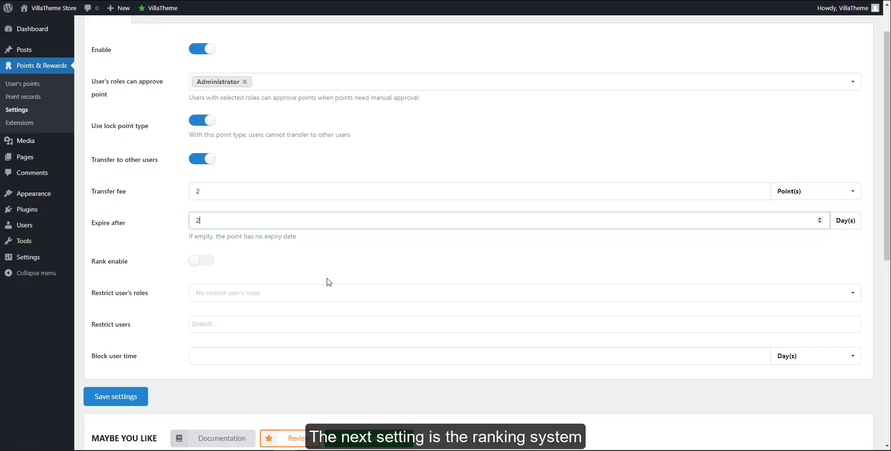
# - Enable ranks and add bronze, silver and golden ranks at 0, 1000 and 5000 points
pyautogui.click(198, 263)
pyautogui.scroll(-2, 330, 258)
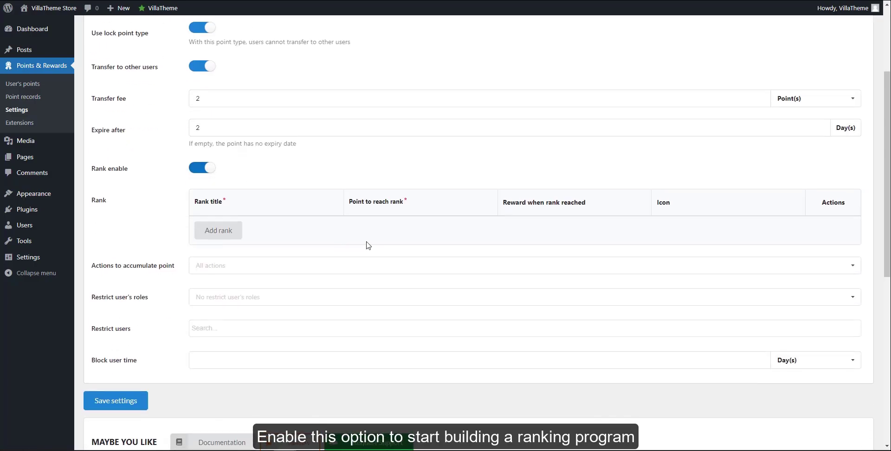
pyautogui.click(226, 234)
pyautogui.click(212, 256)
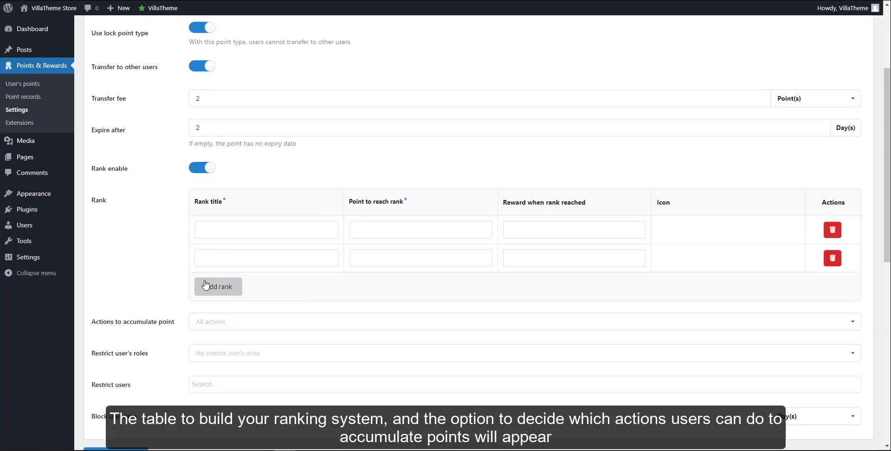
pyautogui.click(205, 287)
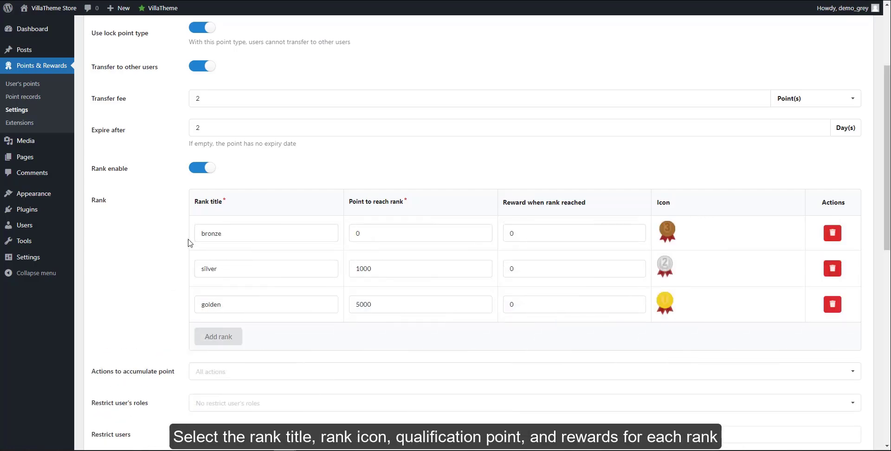
pyautogui.scroll(-3, 173, 243)
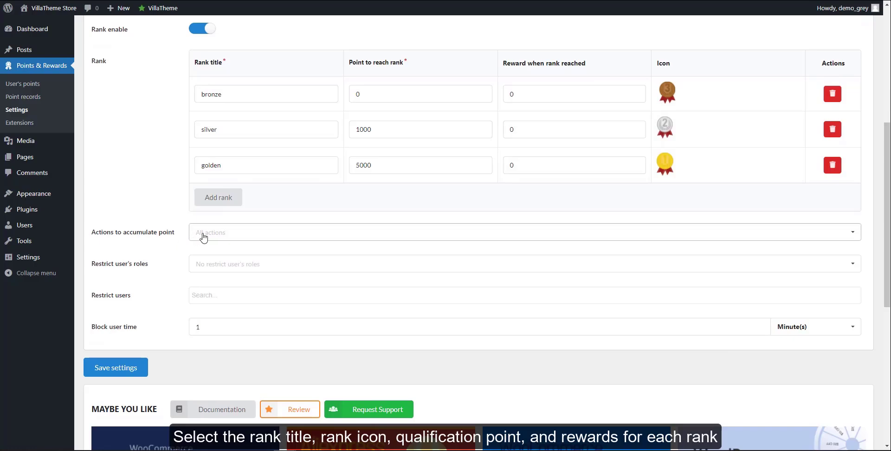
# - Count only Create post and From admin toward rank points and save the settings
pyautogui.click(221, 238)
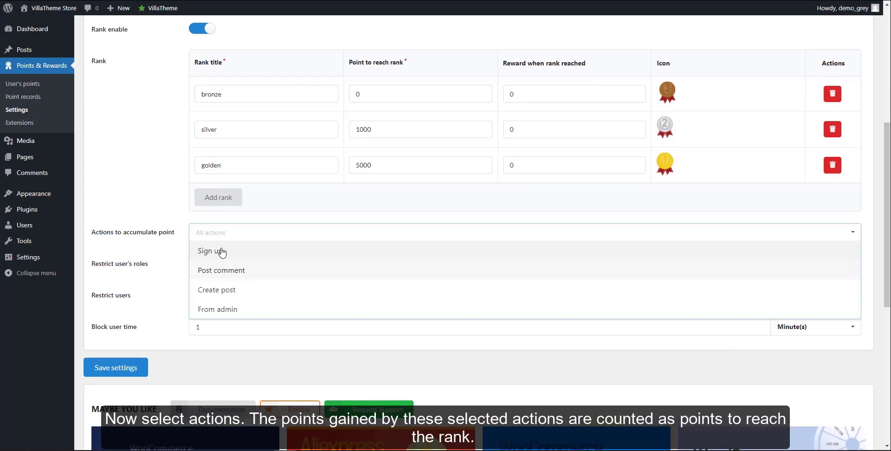
pyautogui.click(222, 250)
pyautogui.click(222, 252)
pyautogui.click(221, 251)
pyautogui.click(222, 251)
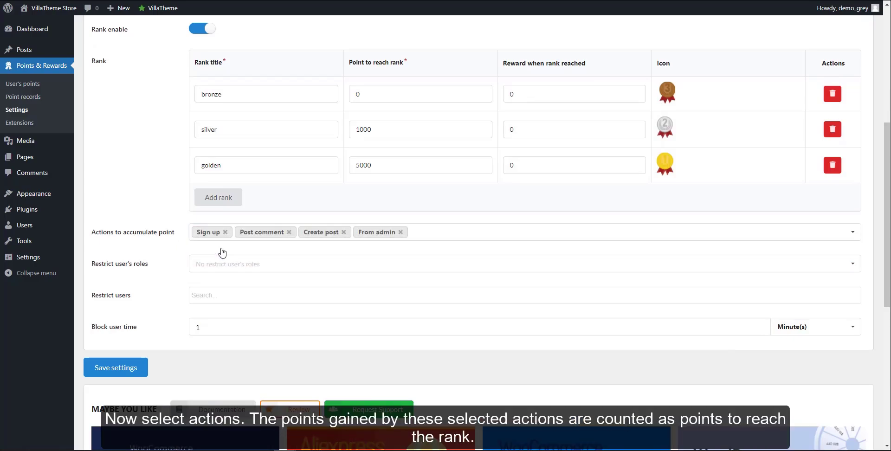
pyautogui.click(225, 232)
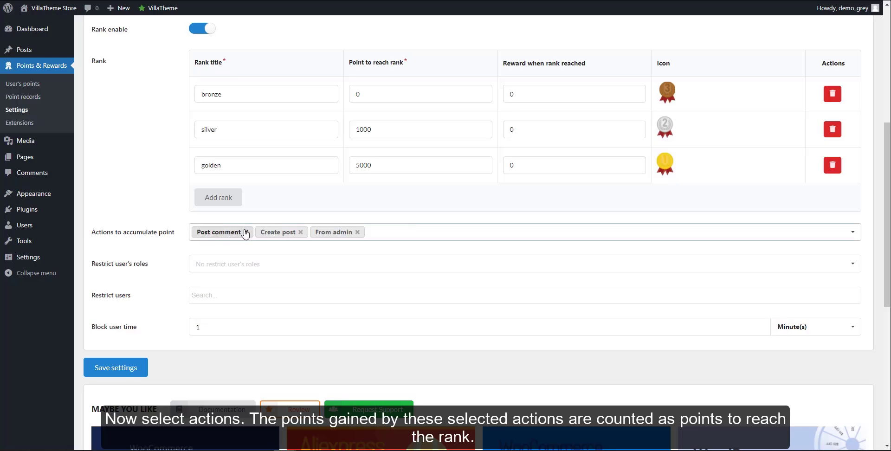
pyautogui.click(245, 232)
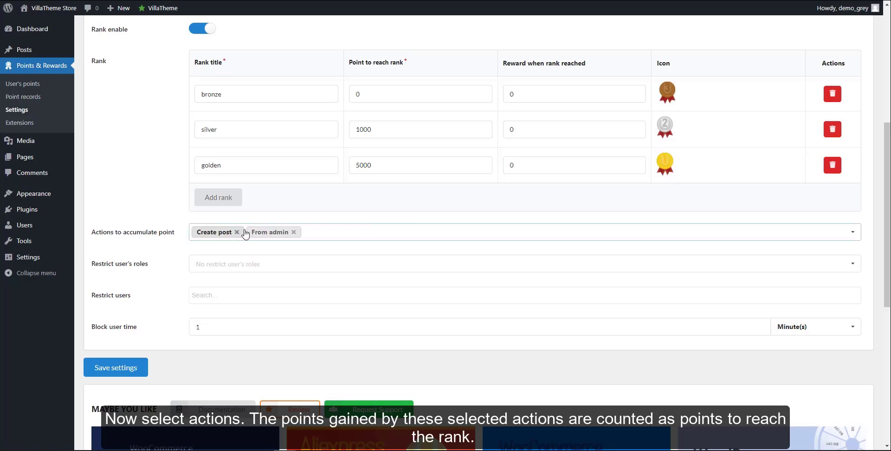
pyautogui.click(135, 369)
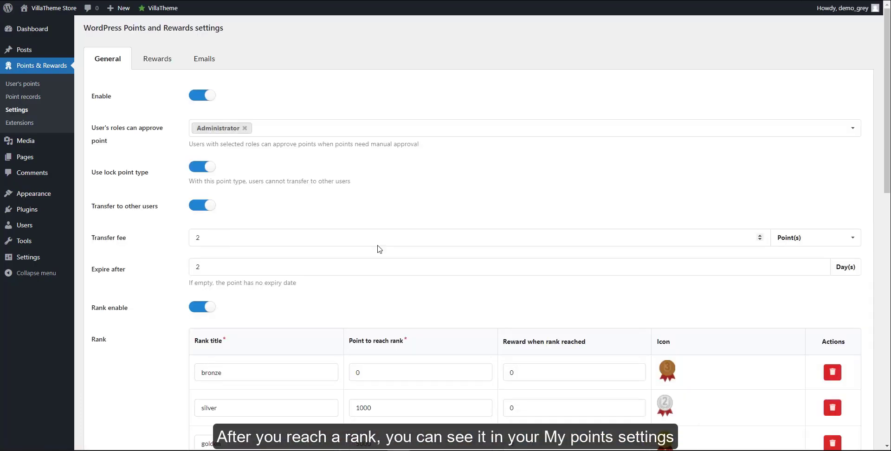
# - View the My points page showing the bronze rank, point totals, transfer form and history
pyautogui.moveTo(35, 227)
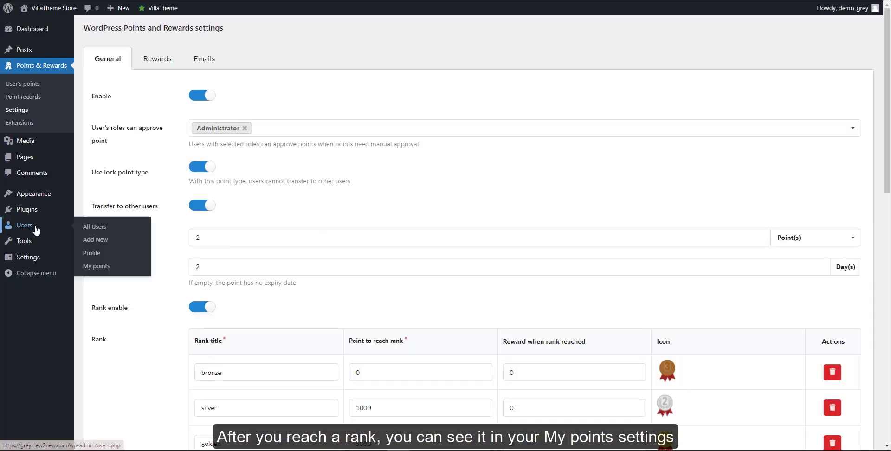
pyautogui.click(95, 266)
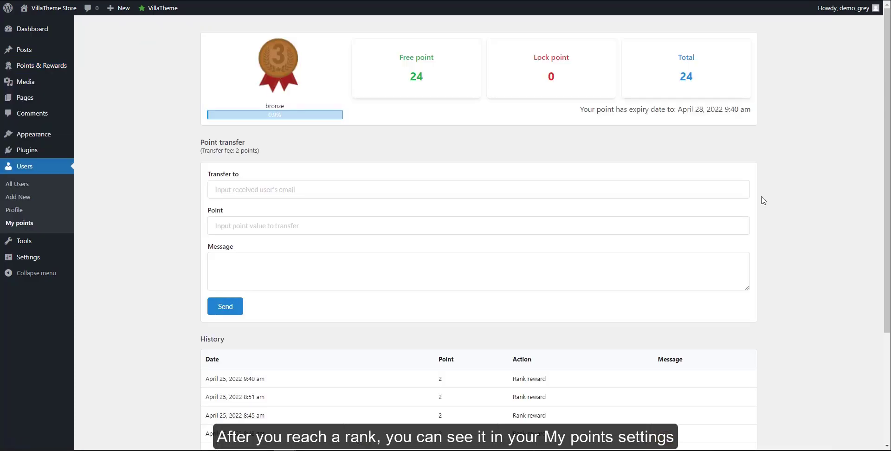
pyautogui.scroll(-3, 763, 200)
pyautogui.scroll(3, 764, 200)
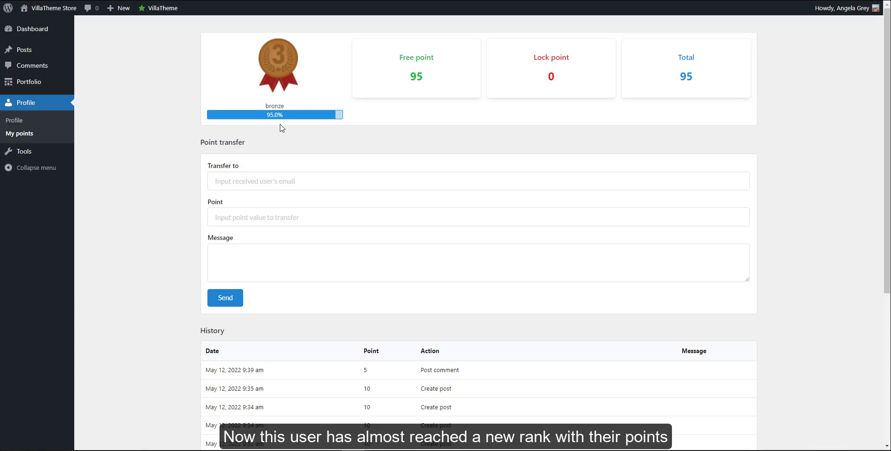
pyautogui.moveTo(842, 8)
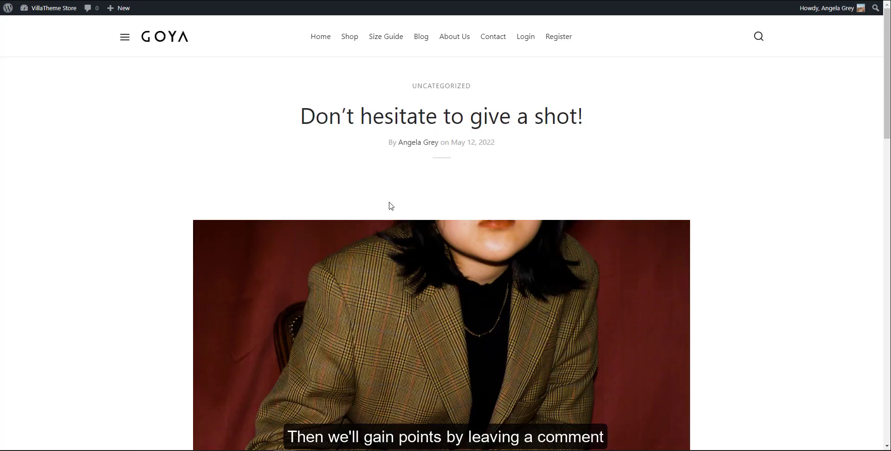
# - Post a short praising comment, then confirm My points shows silver rank at 100 points
pyautogui.moveTo(835, 7)
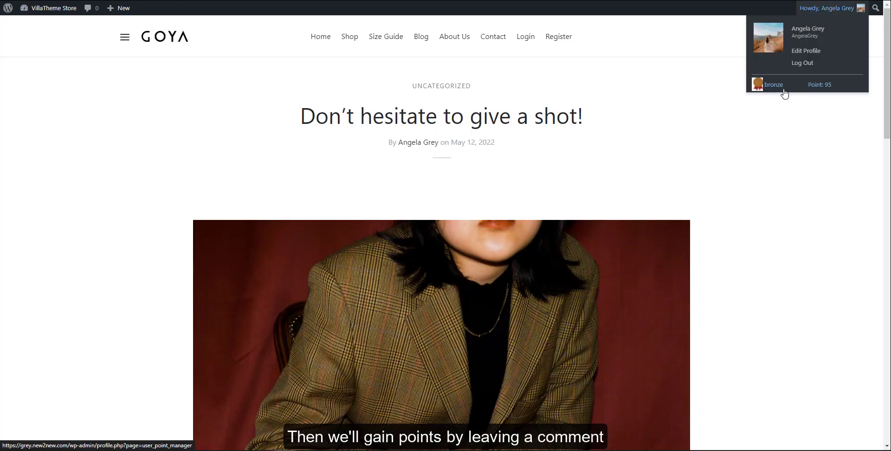
pyautogui.scroll(-10, 763, 171)
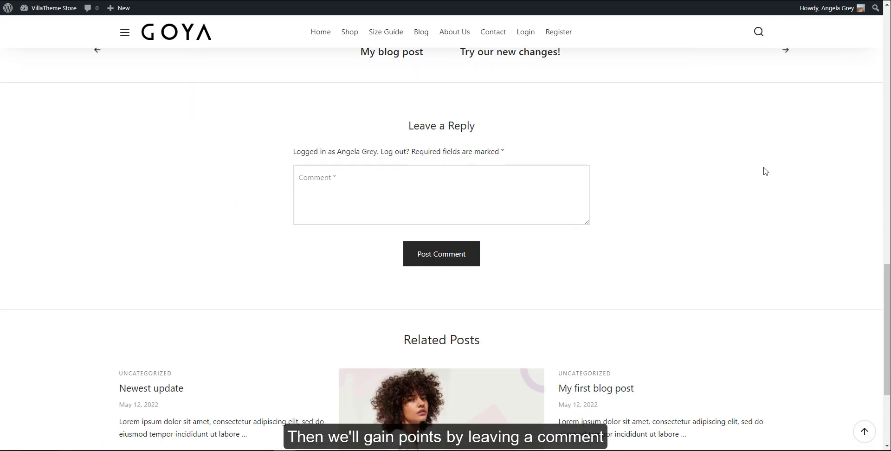
pyautogui.click(455, 179)
pyautogui.write('What a hidden treasure to find out')
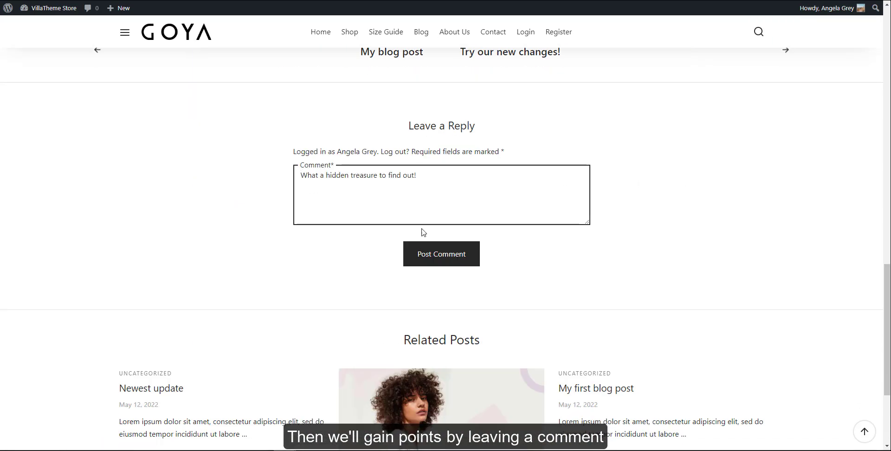
pyautogui.click(433, 258)
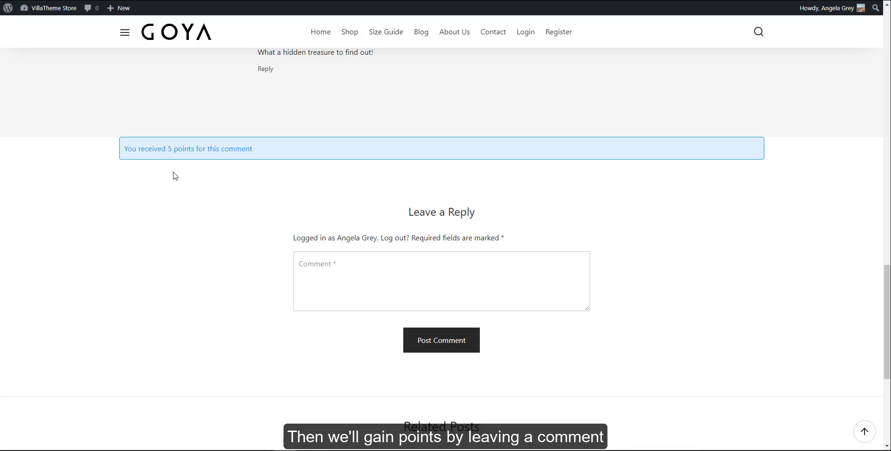
pyautogui.moveTo(830, 8)
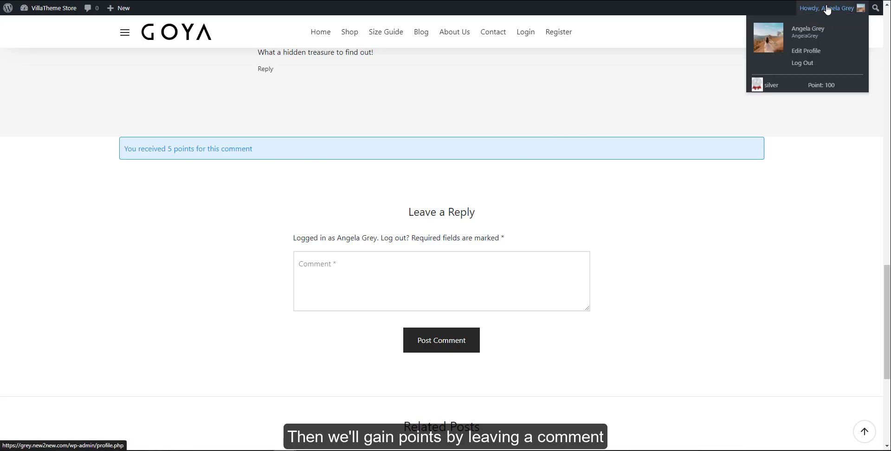
pyautogui.click(759, 88)
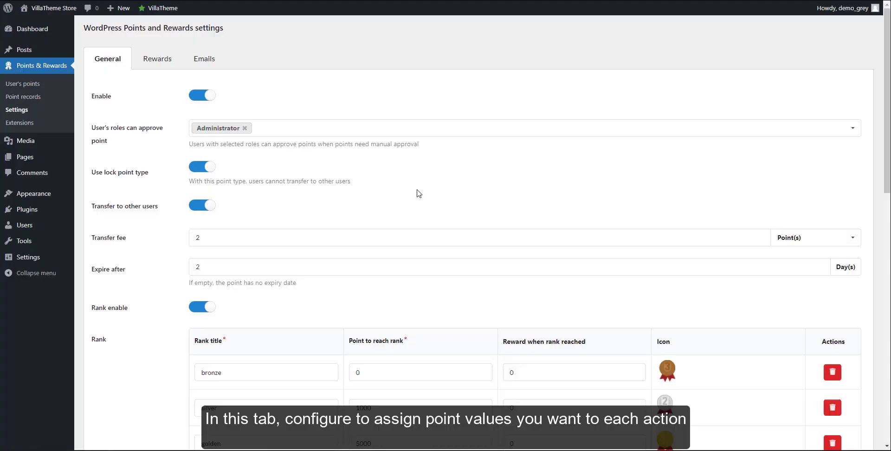
# - On the Rewards tab, enable rewards for Sign up, Post comment and Create new post
pyautogui.click(145, 65)
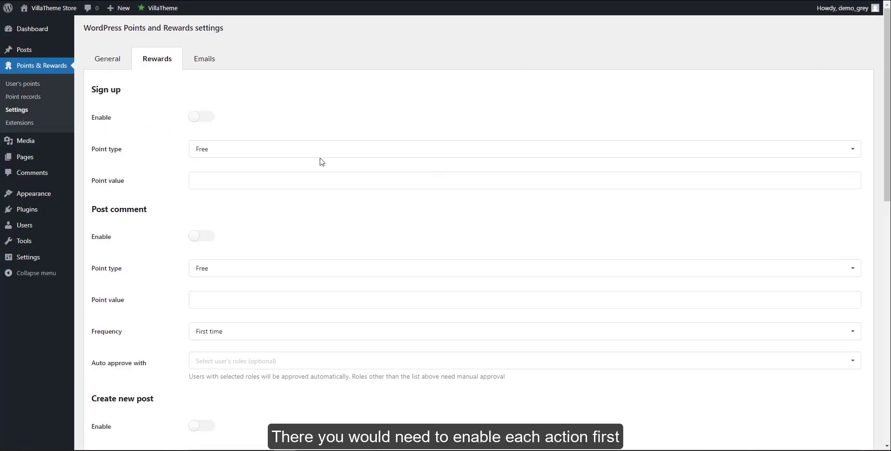
pyautogui.click(204, 117)
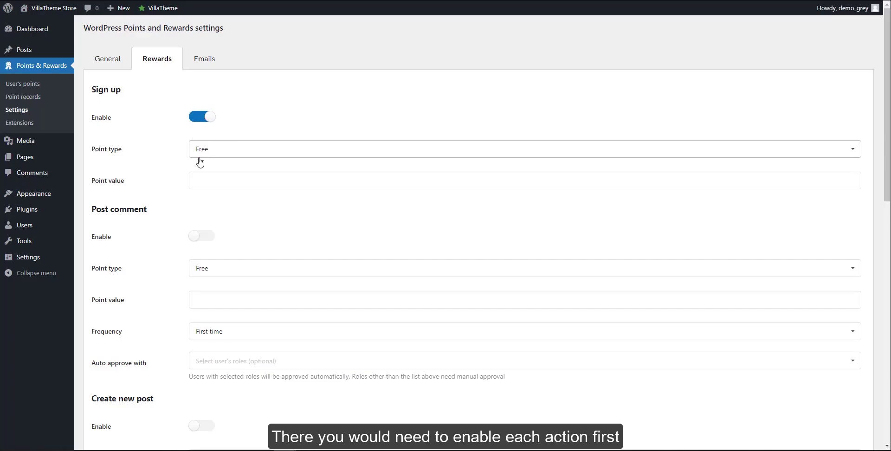
pyautogui.click(204, 237)
pyautogui.scroll(-1, 205, 242)
pyautogui.scroll(-4, 205, 242)
pyautogui.click(202, 238)
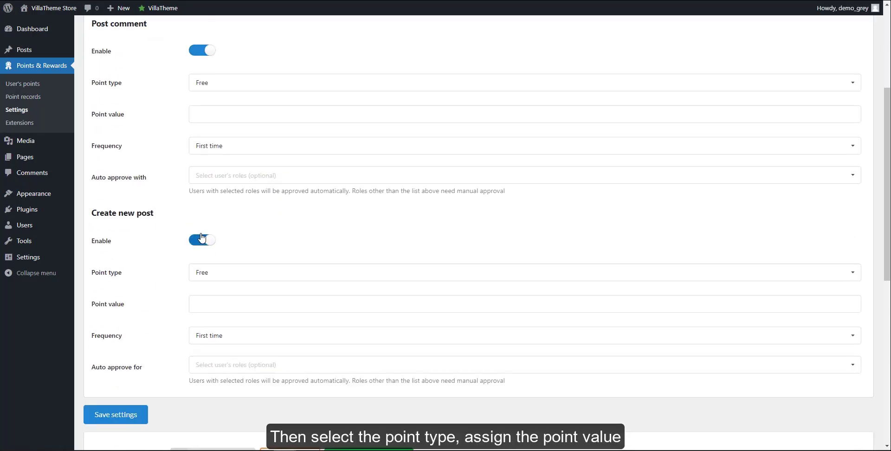
# - Make Sign up award 2 Lock points
pyautogui.scroll(4, 204, 236)
pyautogui.click(209, 158)
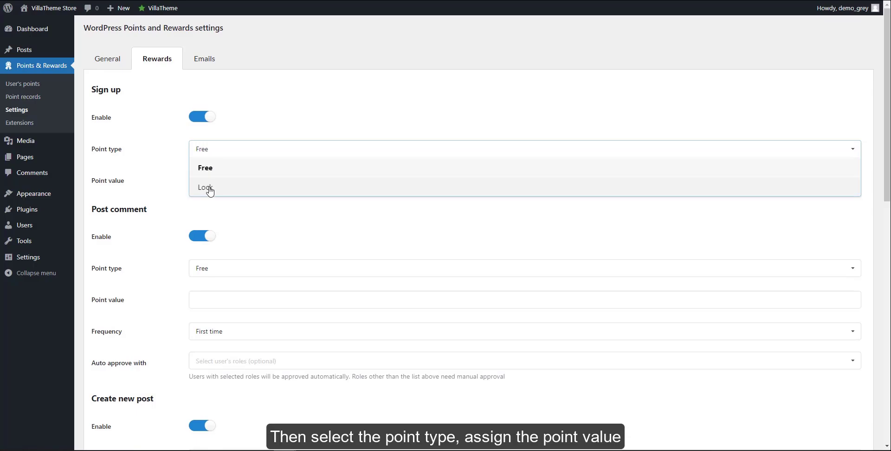
pyautogui.click(209, 188)
pyautogui.click(209, 178)
pyautogui.click(851, 179)
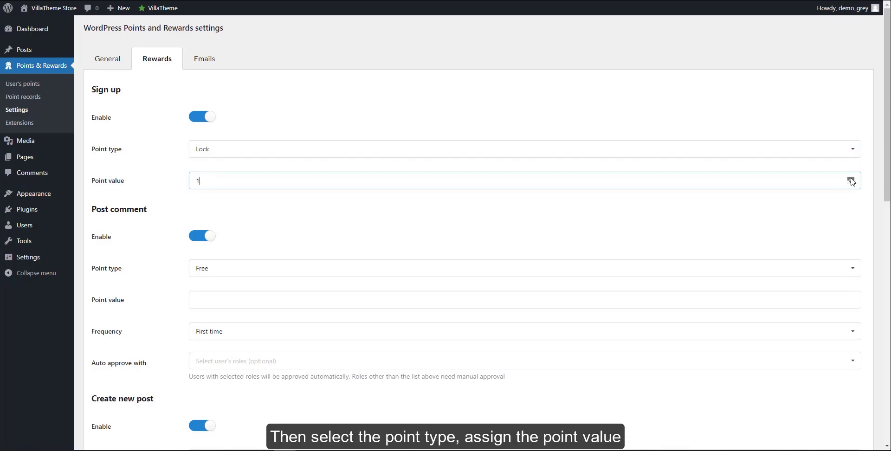
pyautogui.scroll(-2, 215, 148)
# - Make Post comment award 2 Lock points every time
pyautogui.click(209, 175)
pyautogui.click(209, 207)
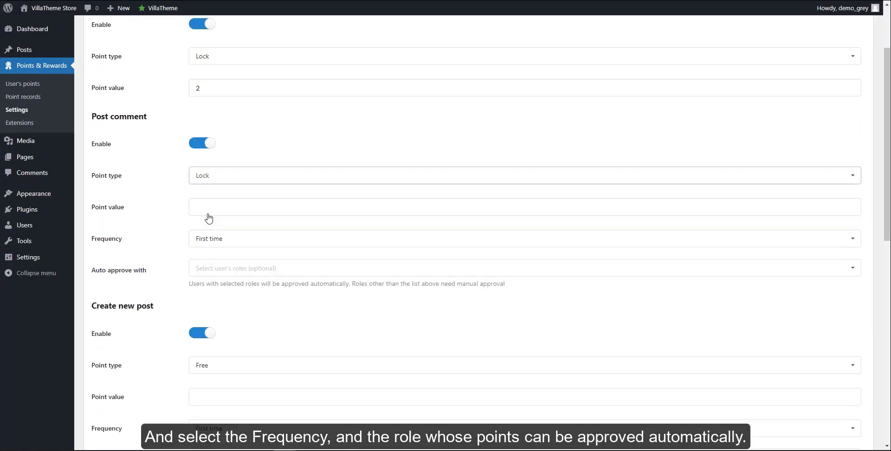
pyautogui.click(209, 209)
pyautogui.write('2')
pyautogui.click(241, 240)
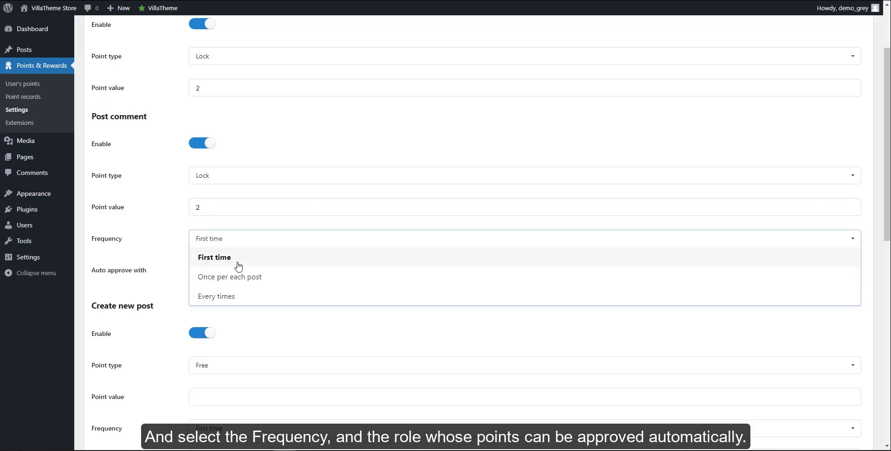
pyautogui.click(239, 297)
pyautogui.scroll(-2, 158, 245)
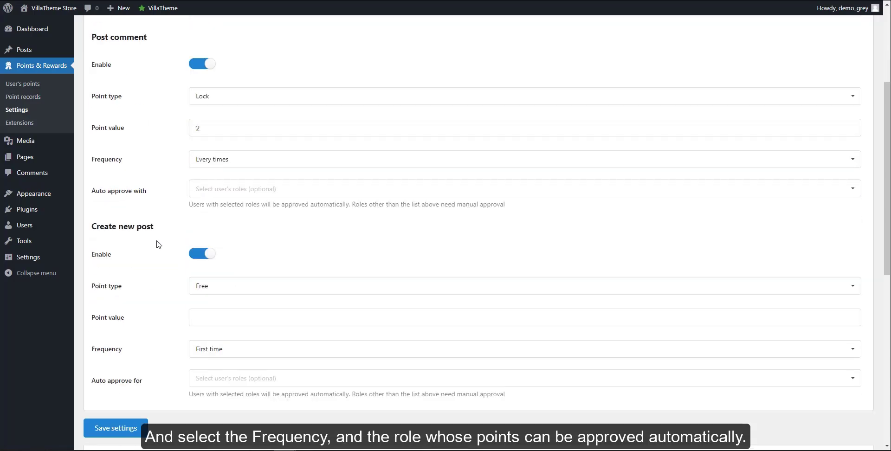
# - Auto-approve comment points for Editor and Author instead of Administrator
pyautogui.click(253, 176)
pyautogui.click(231, 193)
pyautogui.click(231, 193)
pyautogui.click(246, 193)
pyautogui.click(244, 175)
pyautogui.click(155, 155)
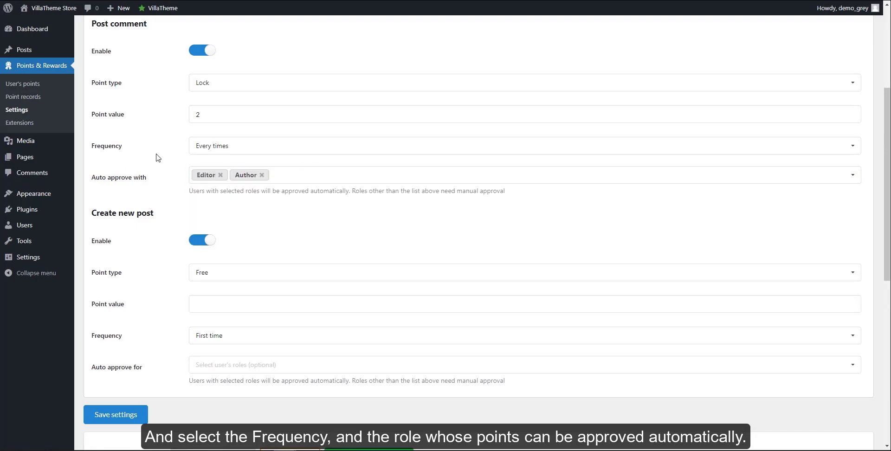
# - Keep new-post rewards at First time and add Translator and Customer to auto-approval
pyautogui.click(238, 335)
pyautogui.click(240, 358)
pyautogui.click(243, 367)
pyautogui.click(243, 356)
pyautogui.click(242, 341)
pyautogui.click(168, 349)
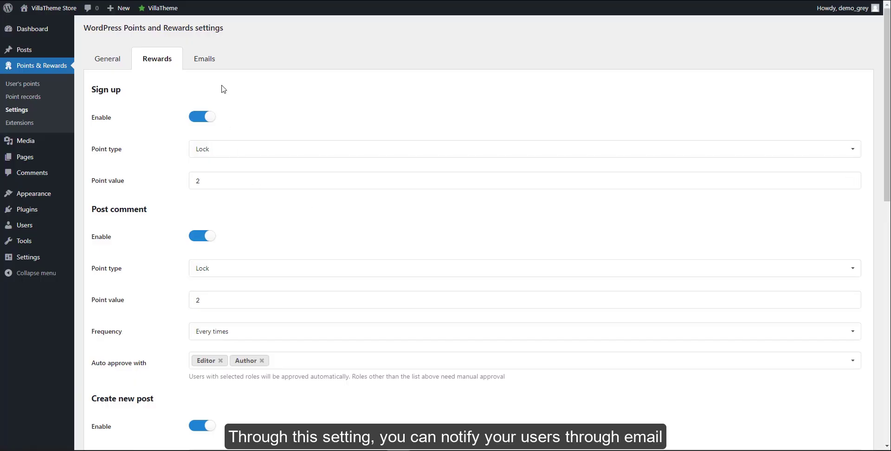
# - On the Emails tab, enable the Point changes, Reach rank and Transfer notifications
pyautogui.click(206, 59)
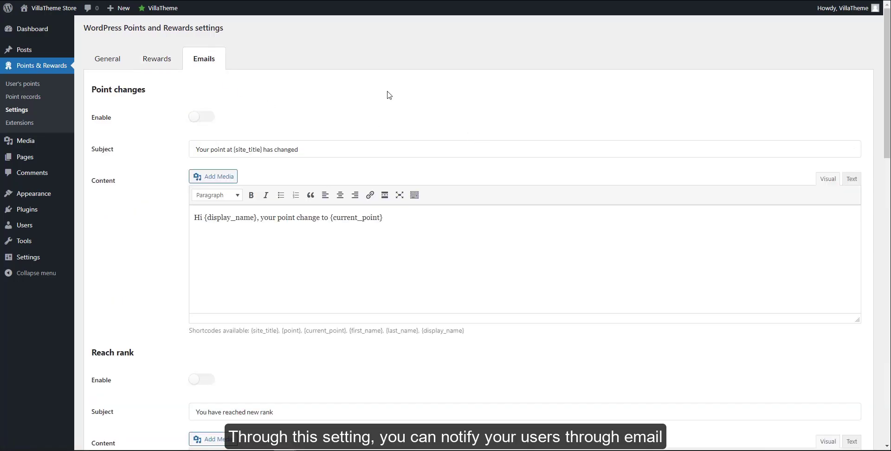
pyautogui.click(206, 117)
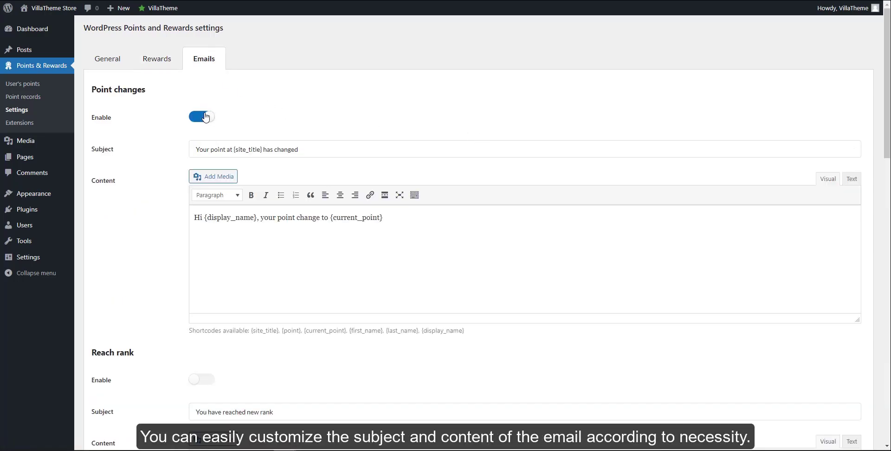
pyautogui.scroll(-4, 235, 135)
pyautogui.click(200, 194)
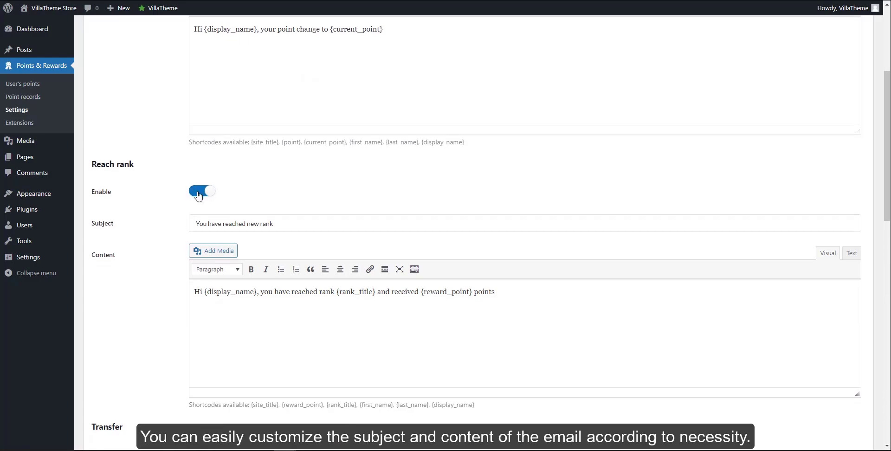
pyautogui.scroll(-4, 202, 223)
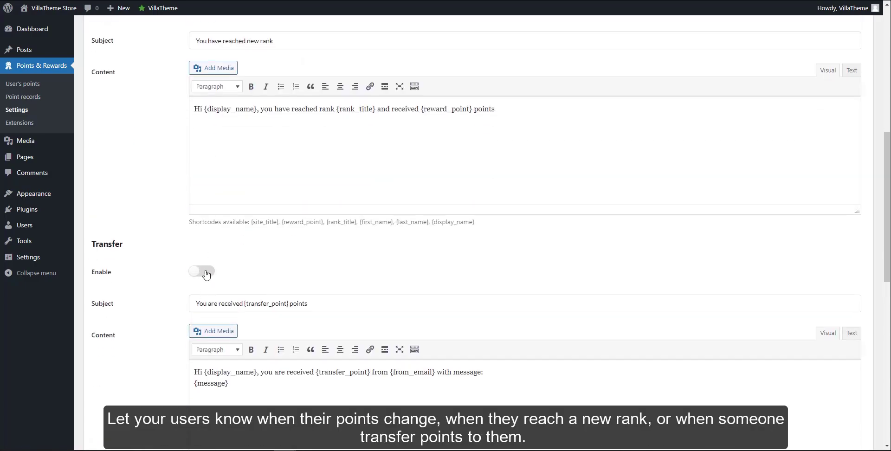
pyautogui.click(205, 273)
pyautogui.scroll(6, 467, 250)
pyautogui.scroll(2, 513, 153)
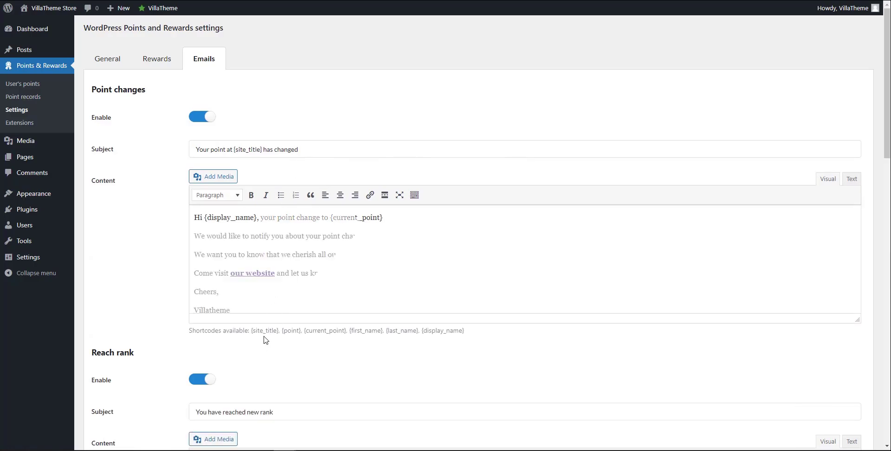
# - Review the point-change email template in the Text and Visual editor views
pyautogui.scroll(-14, 672, 139)
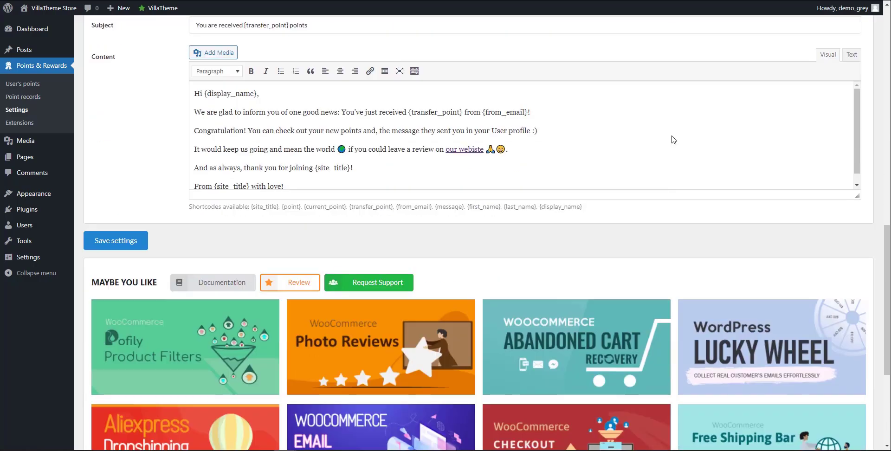
pyautogui.scroll(14, 673, 139)
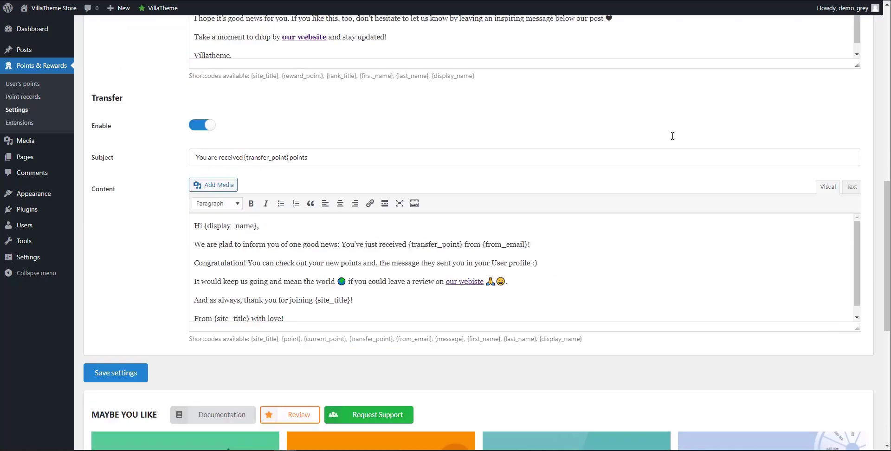
pyautogui.click(848, 180)
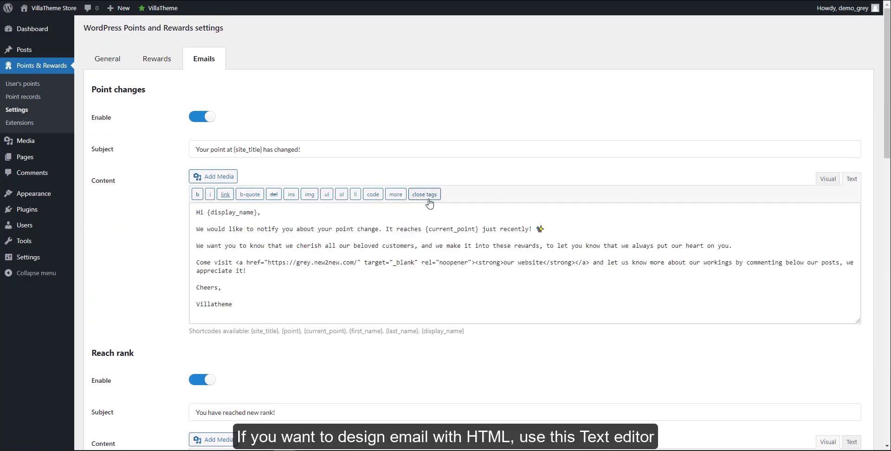
pyautogui.click(824, 185)
pyautogui.scroll(-15, 351, 208)
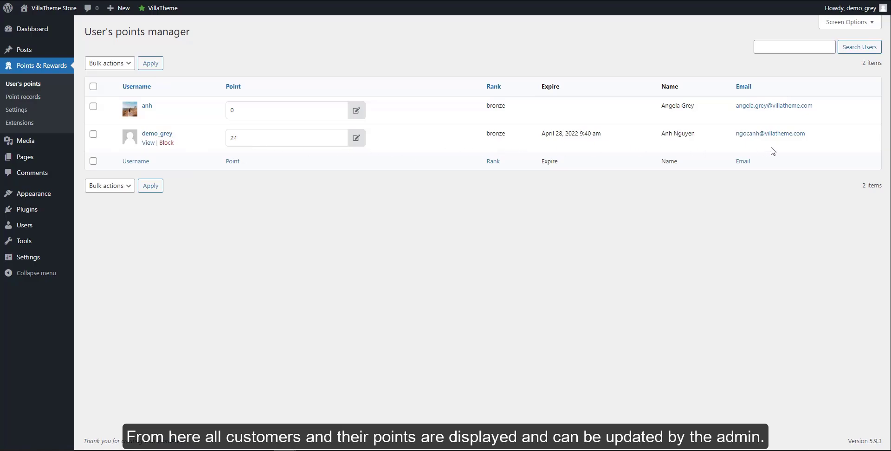
# - Try the 24-point user's pencil edit form with a point amount, Points and Free, then cancel
pyautogui.click(357, 138)
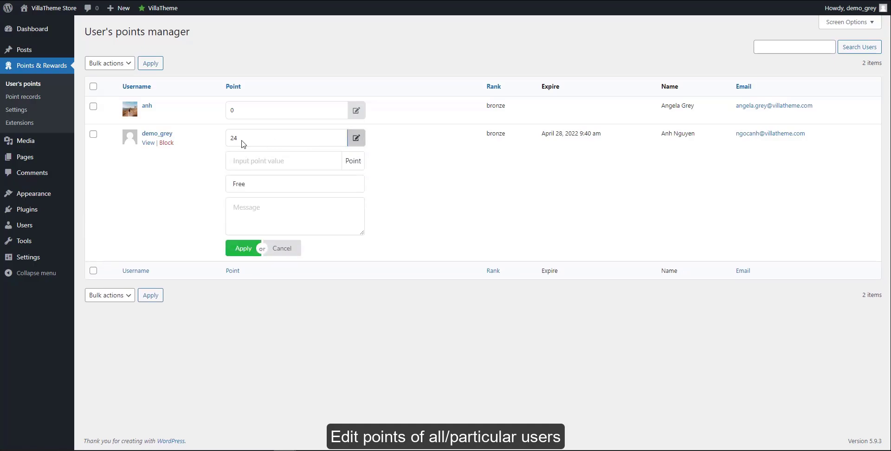
pyautogui.click(254, 164)
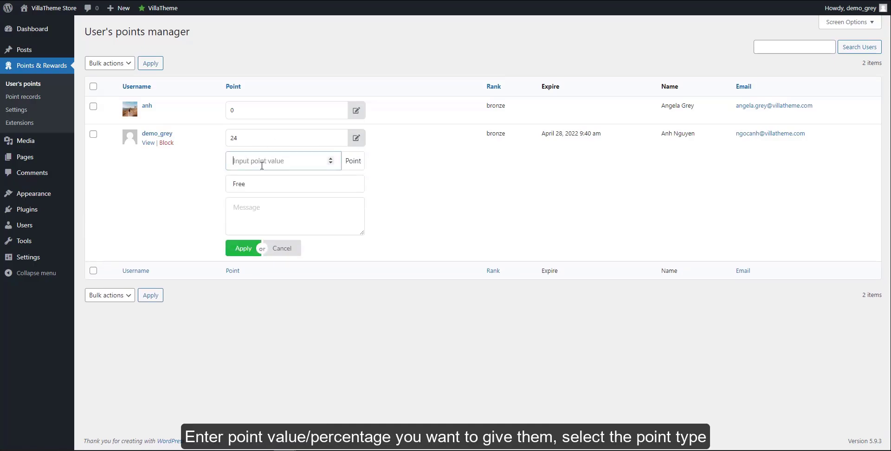
pyautogui.click(330, 160)
pyautogui.click(355, 162)
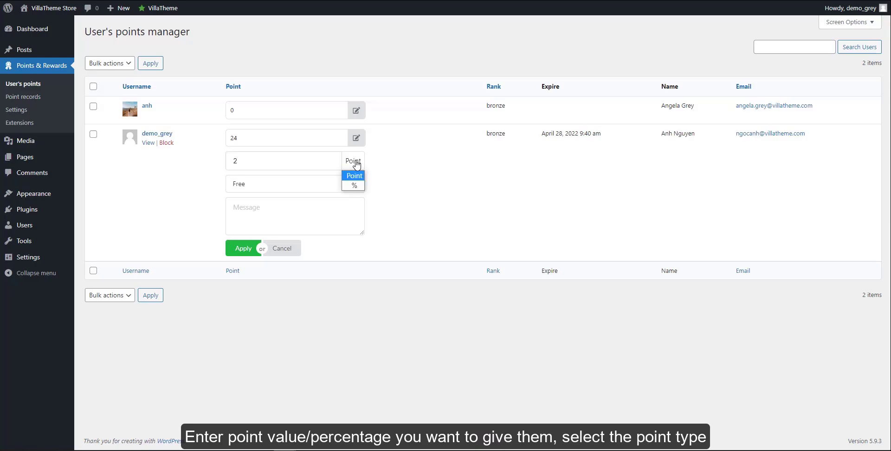
pyautogui.click(355, 184)
pyautogui.click(309, 187)
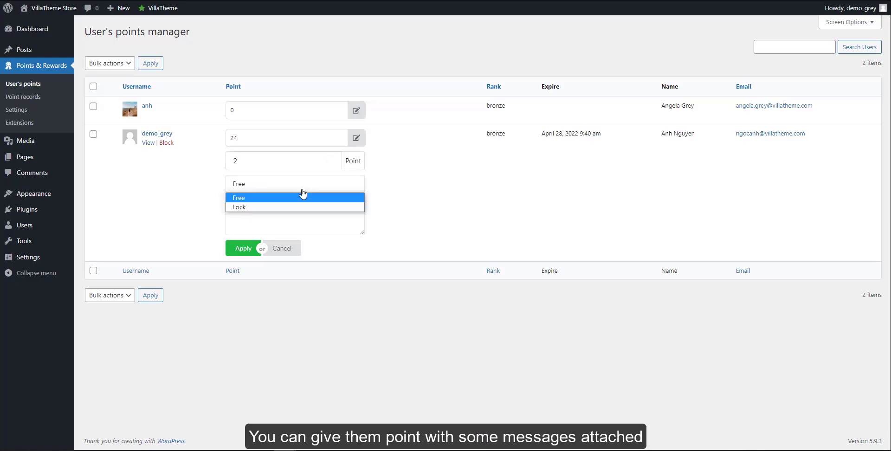
pyautogui.click(303, 194)
pyautogui.click(257, 210)
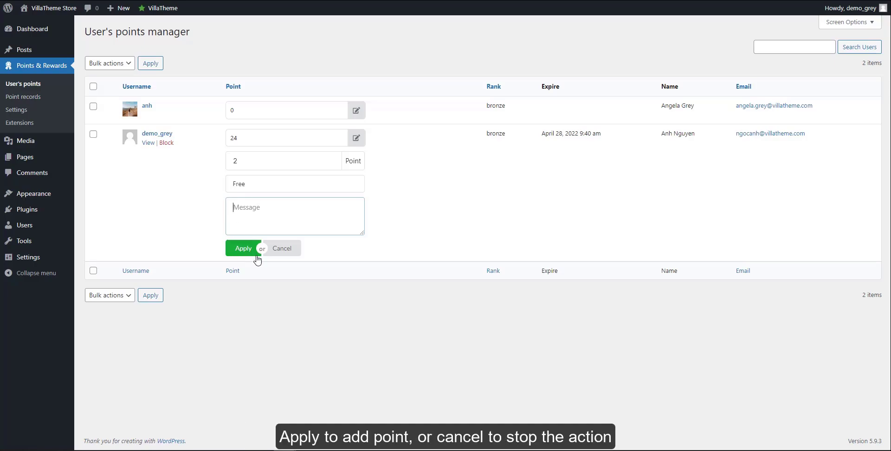
pyautogui.click(356, 137)
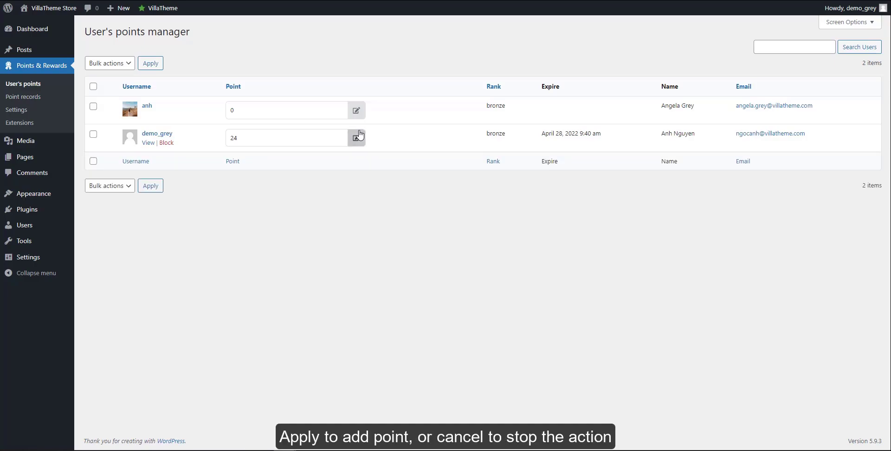
# - Bring up the Edit point bulk form for the 24-point user, then open their point log
pyautogui.click(94, 134)
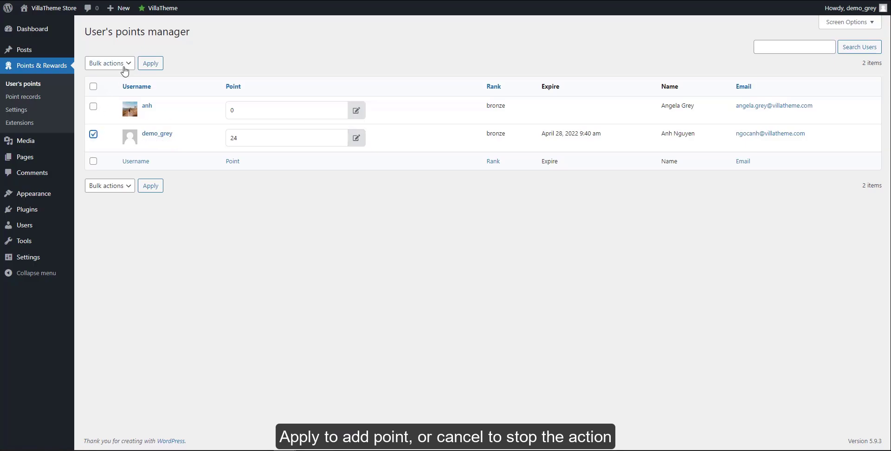
pyautogui.click(109, 63)
pyautogui.click(119, 84)
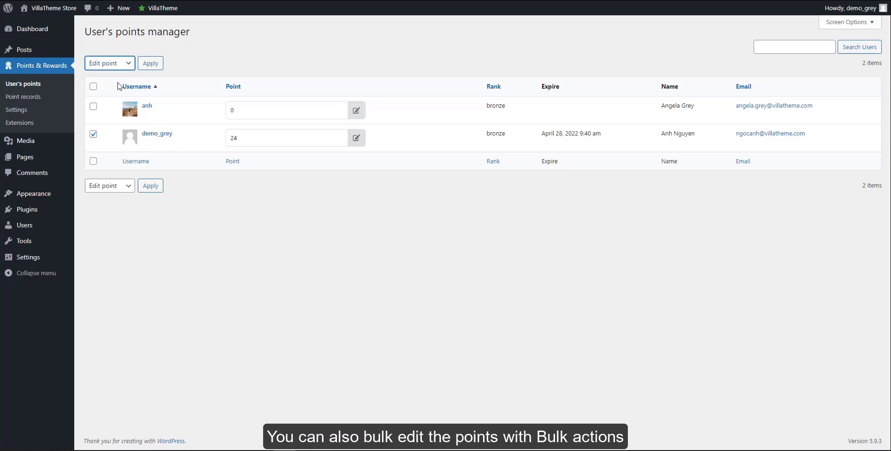
pyautogui.click(150, 63)
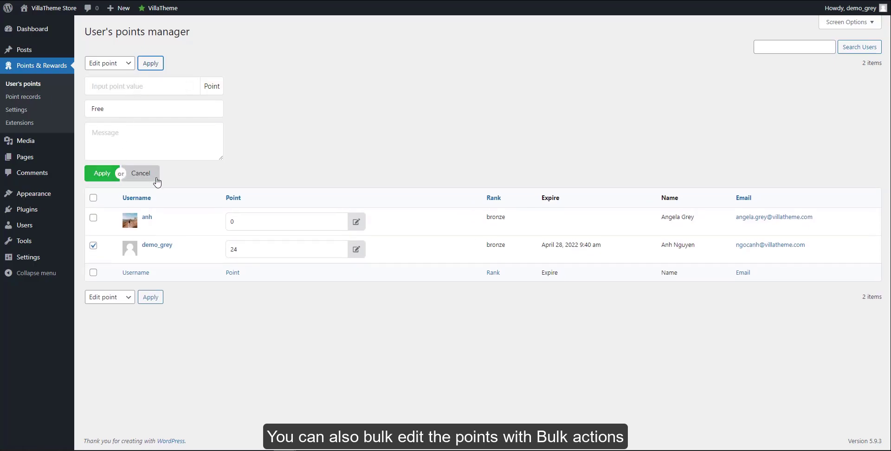
pyautogui.click(330, 115)
pyautogui.moveTo(187, 226)
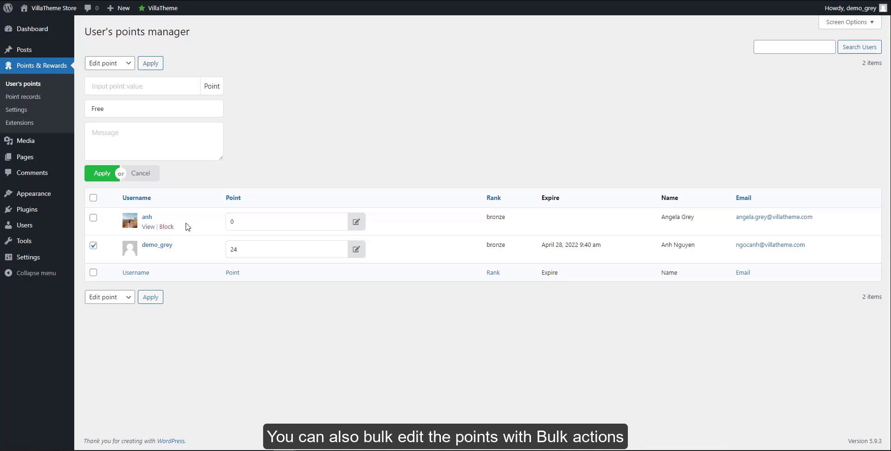
pyautogui.click(148, 246)
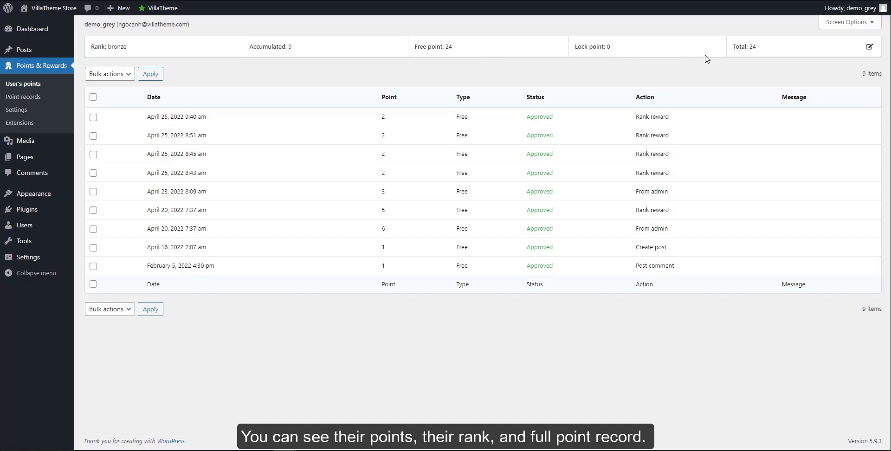
# - Try the total-points edit popup with Points and Free, then close it unchanged
pyautogui.click(868, 47)
pyautogui.click(864, 79)
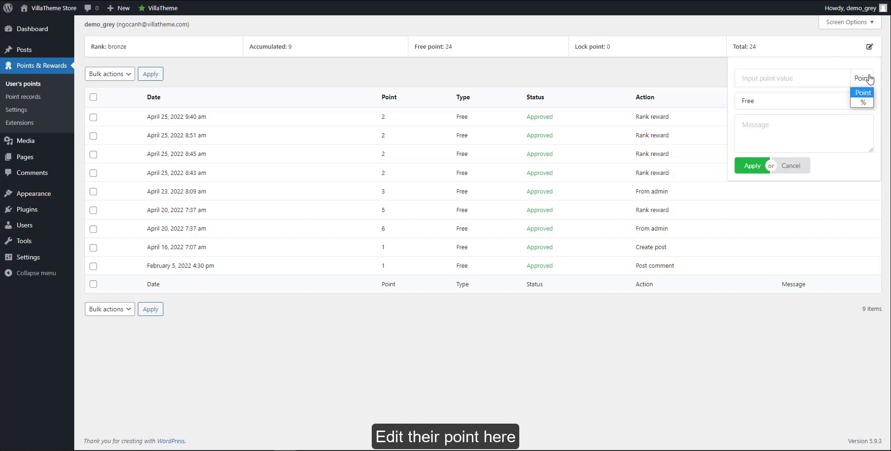
pyautogui.click(862, 93)
pyautogui.click(809, 103)
pyautogui.click(803, 113)
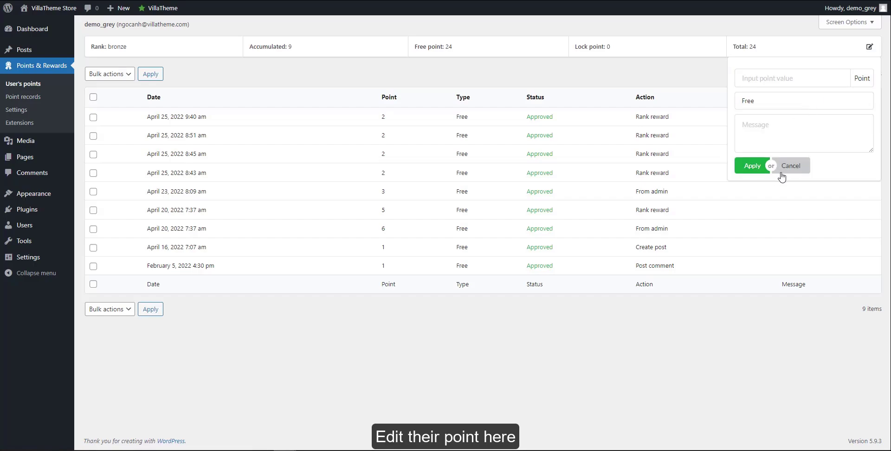
pyautogui.click(870, 48)
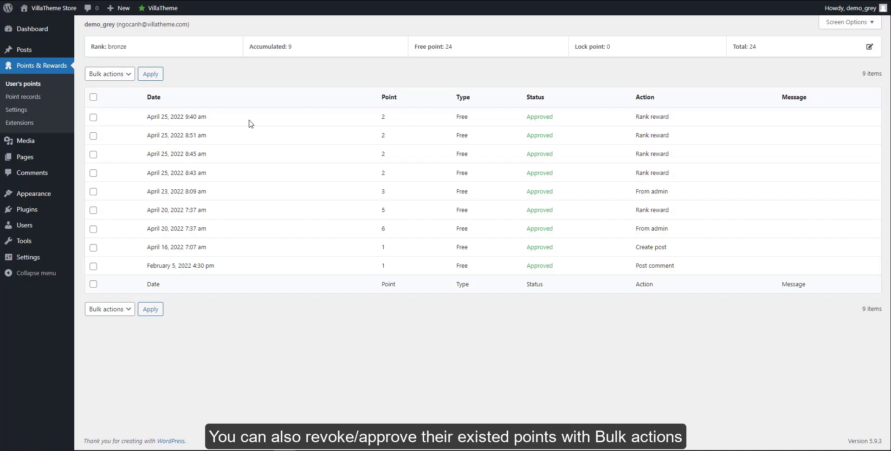
# - Tick and untick the history rows, check Bulk actions without applying, then go to Point records
pyautogui.click(93, 117)
pyautogui.click(93, 136)
pyautogui.click(92, 98)
pyautogui.click(93, 99)
pyautogui.click(106, 74)
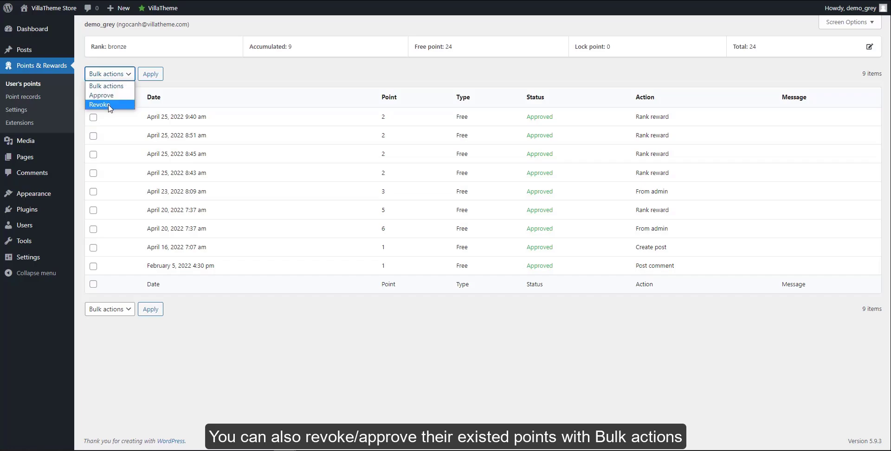
pyautogui.click(126, 85)
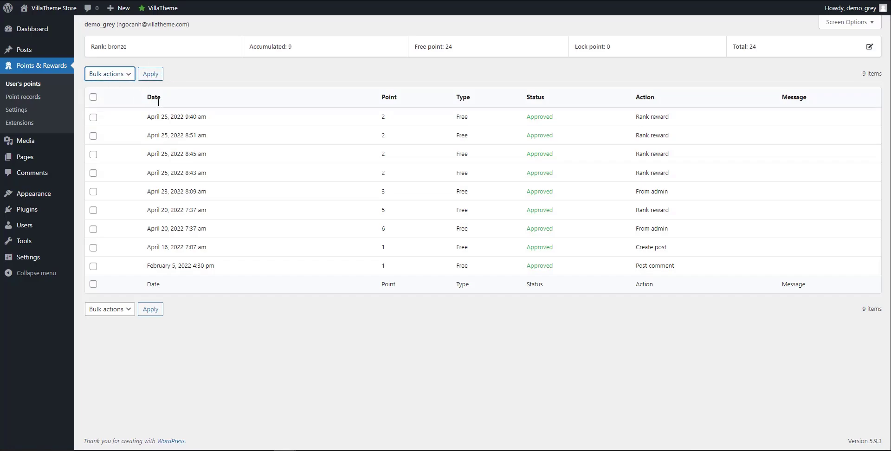
pyautogui.click(21, 96)
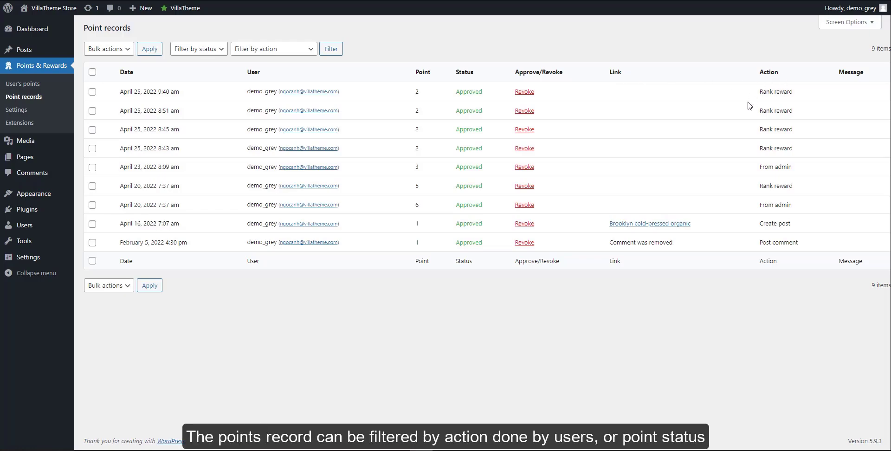
# - Filter point records by the Rank reward action and revoke the first record
pyautogui.click(190, 52)
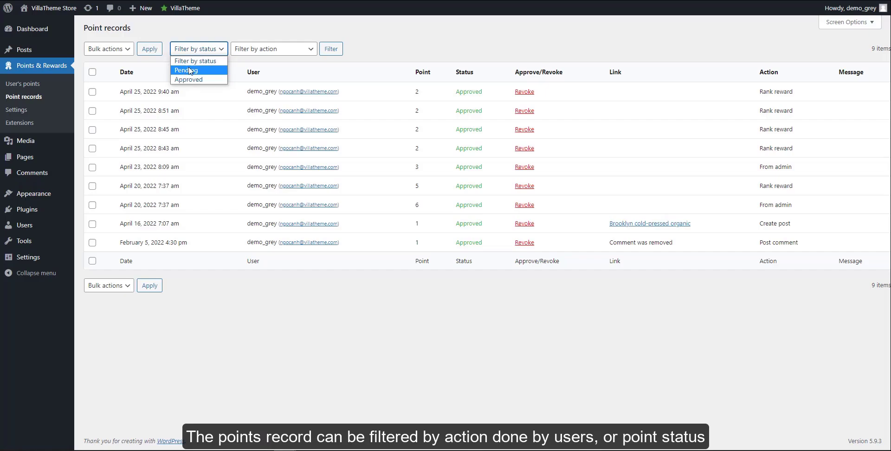
pyautogui.click(199, 53)
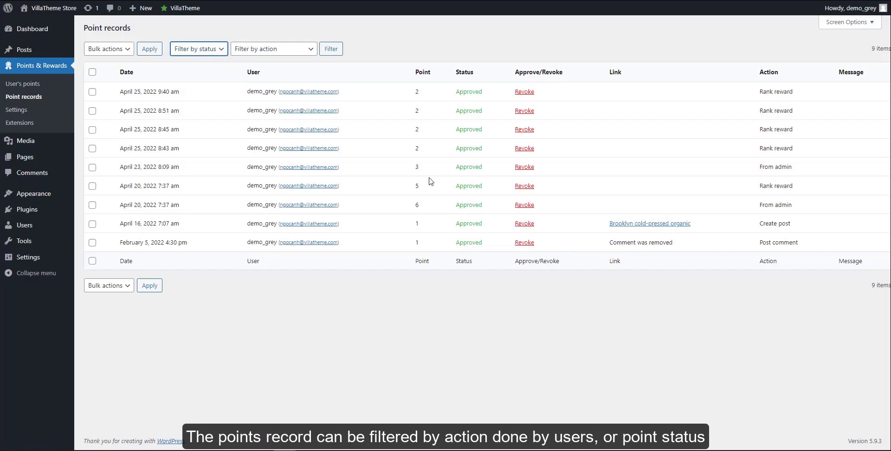
pyautogui.click(291, 50)
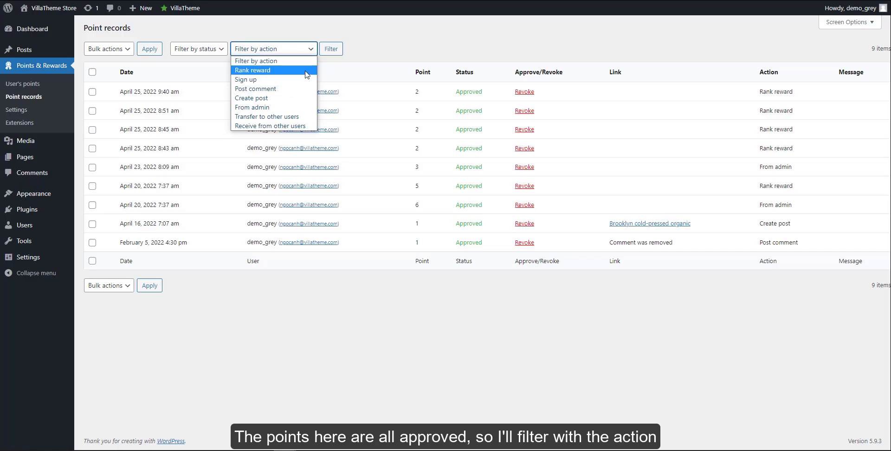
pyautogui.click(302, 71)
pyautogui.click(331, 50)
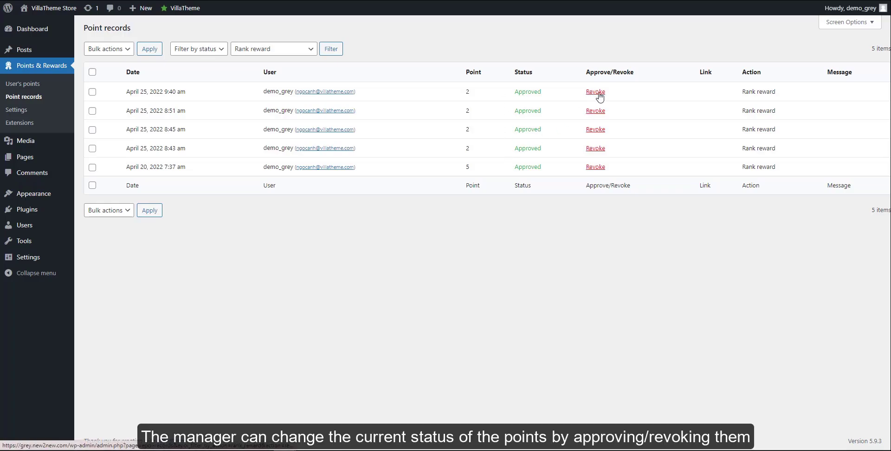
pyautogui.click(598, 92)
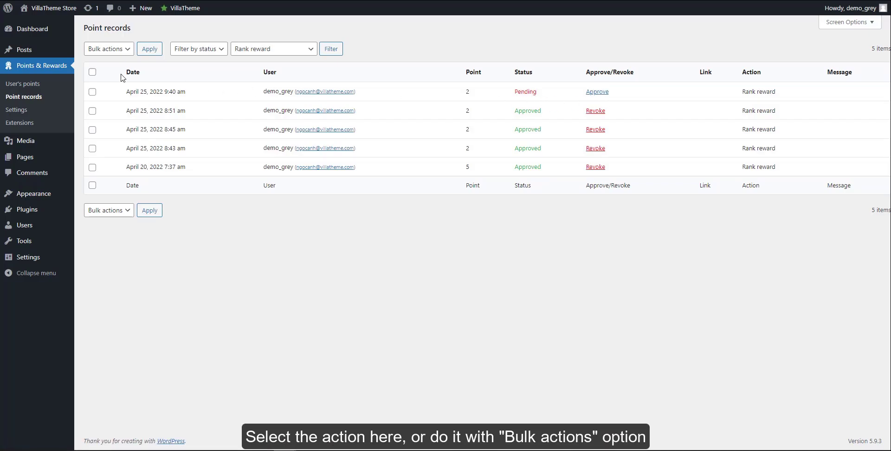
# - Bulk-revoke the two remaining checked Rank reward records back to Pending
pyautogui.click(93, 72)
pyautogui.click(93, 92)
pyautogui.click(92, 111)
pyautogui.click(106, 48)
pyautogui.click(107, 81)
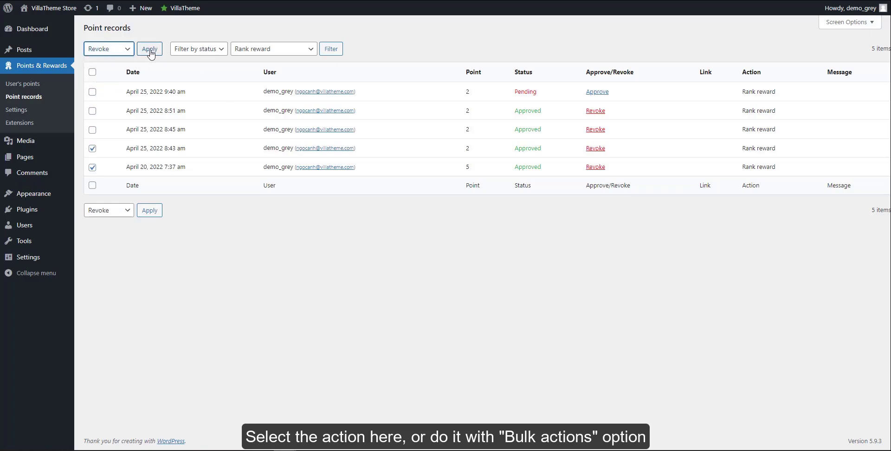
pyautogui.click(150, 50)
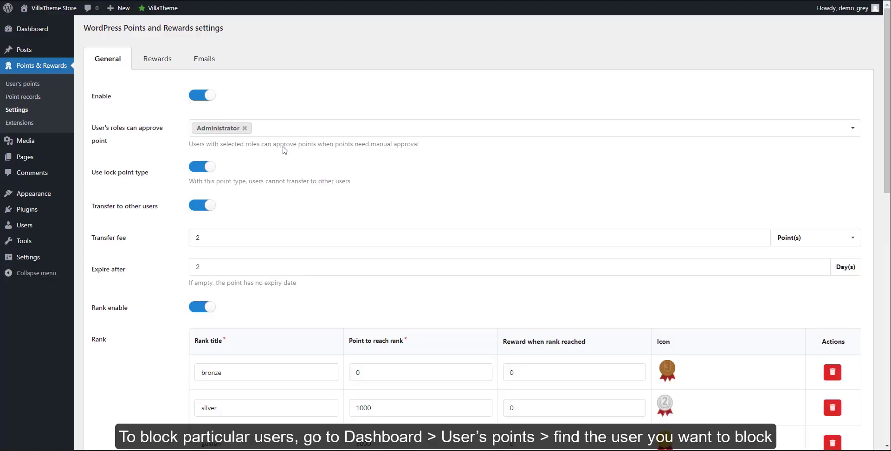
# - In the User's points manager, block the first listed 0-point user from earning points
pyautogui.click(22, 85)
pyautogui.click(24, 84)
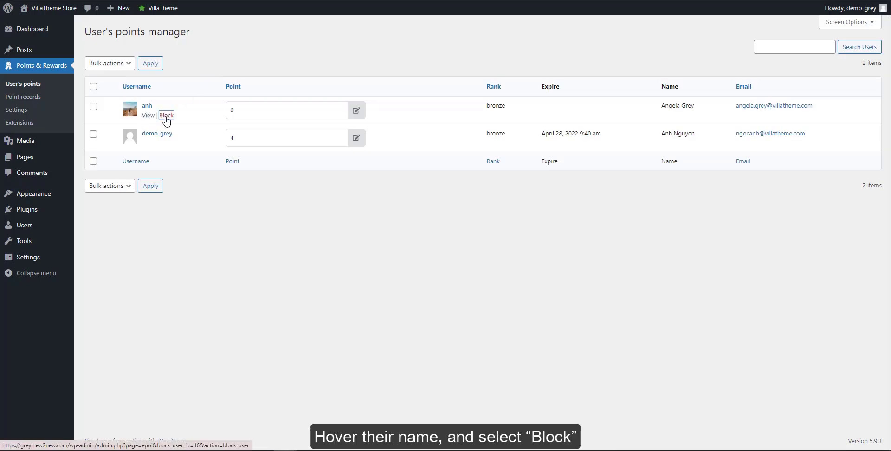
pyautogui.click(165, 116)
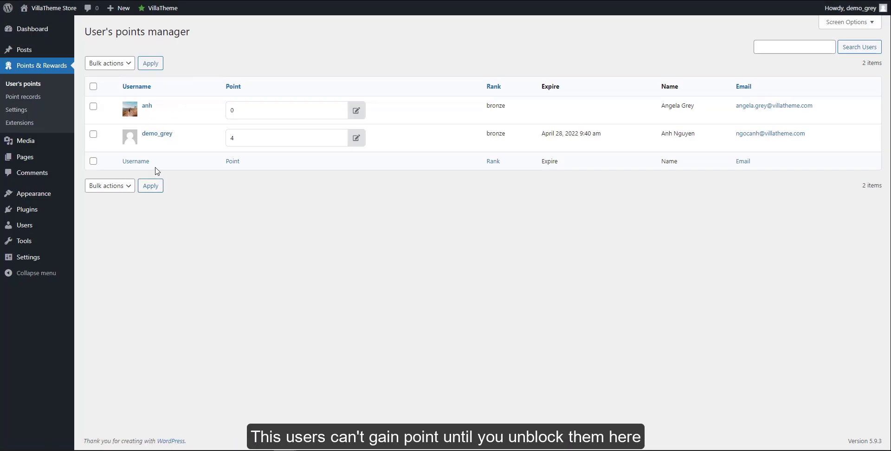
pyautogui.moveTo(162, 124)
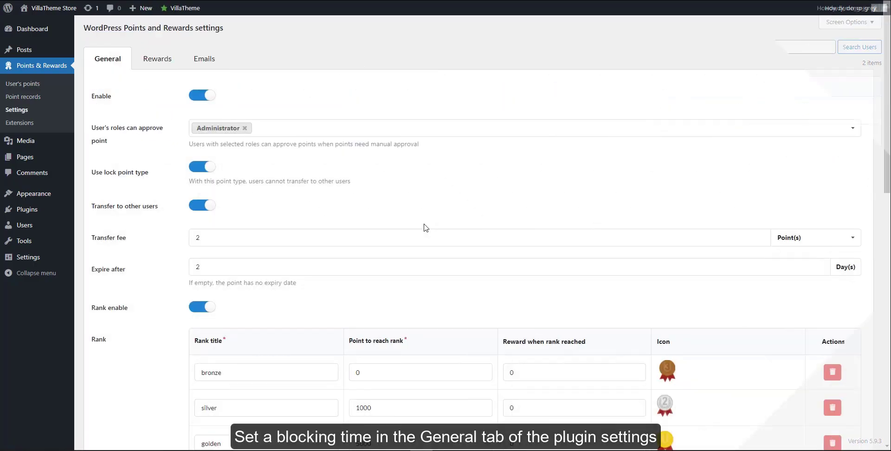
# - Change Block user time to 3 Day(s) in General settings and save
pyautogui.scroll(-8, 426, 228)
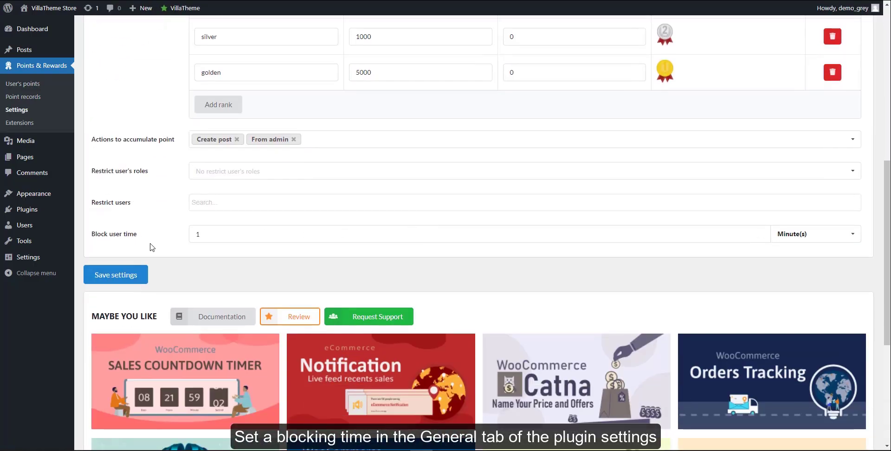
pyautogui.click(312, 237)
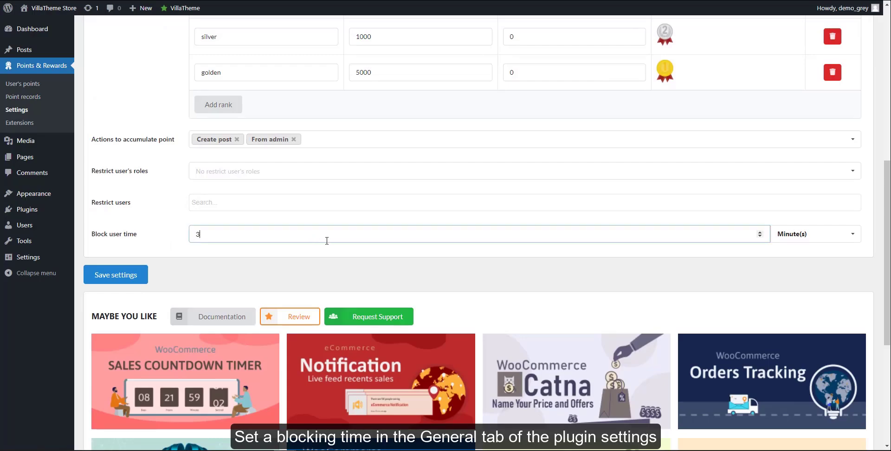
pyautogui.doubleClick(761, 238)
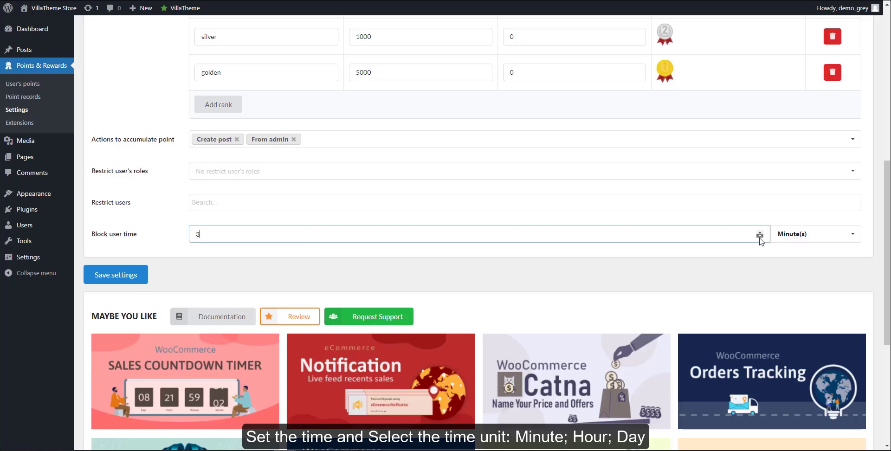
pyautogui.click(801, 235)
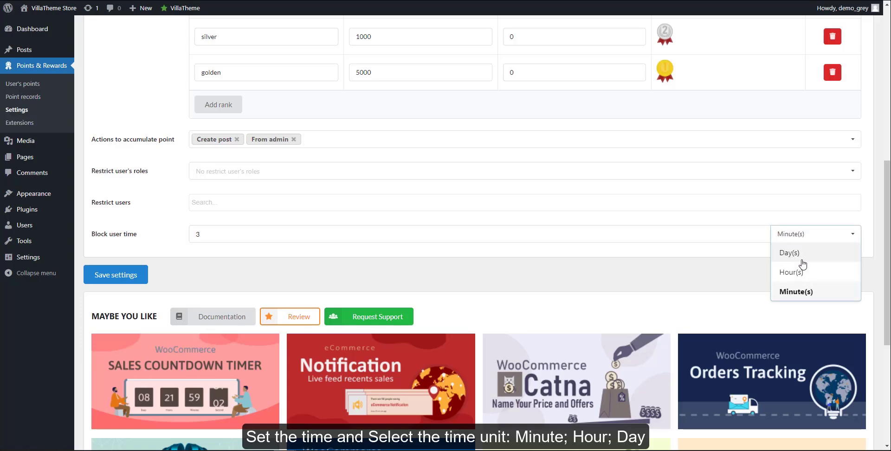
pyautogui.click(800, 254)
pyautogui.click(99, 275)
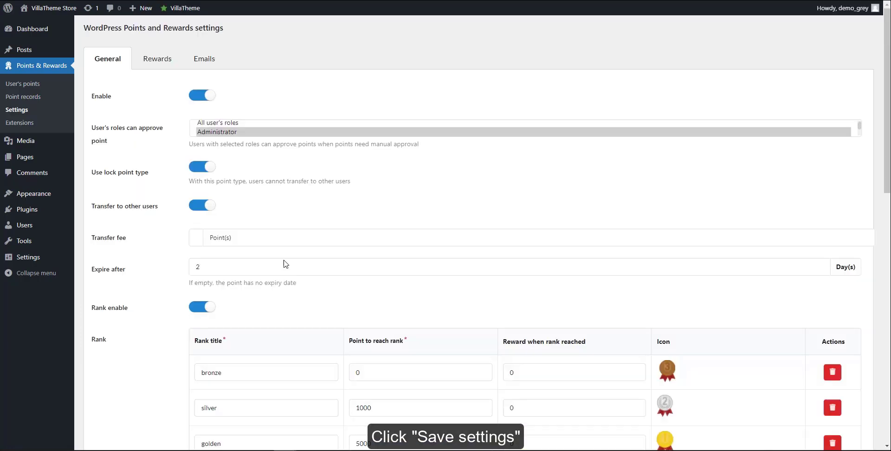
pyautogui.scroll(-7, 292, 259)
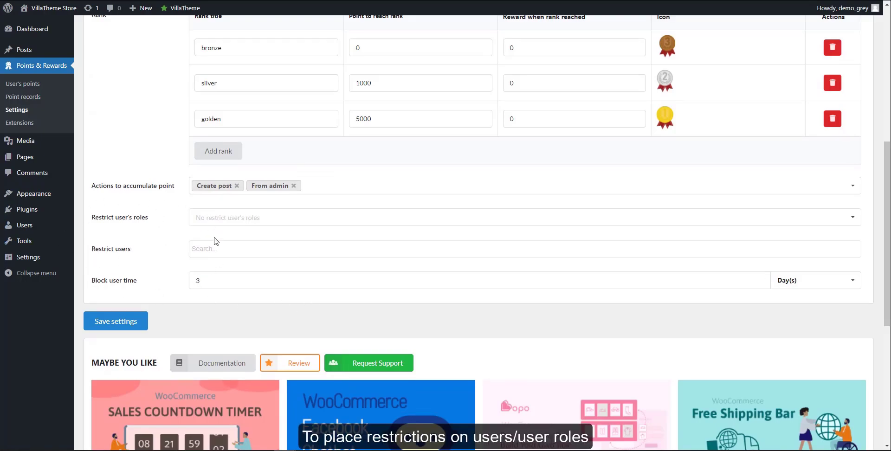
# - Add Editor and Author to Restrict user's roles, leaving Administrator out
pyautogui.click(278, 217)
pyautogui.click(248, 237)
pyautogui.click(250, 238)
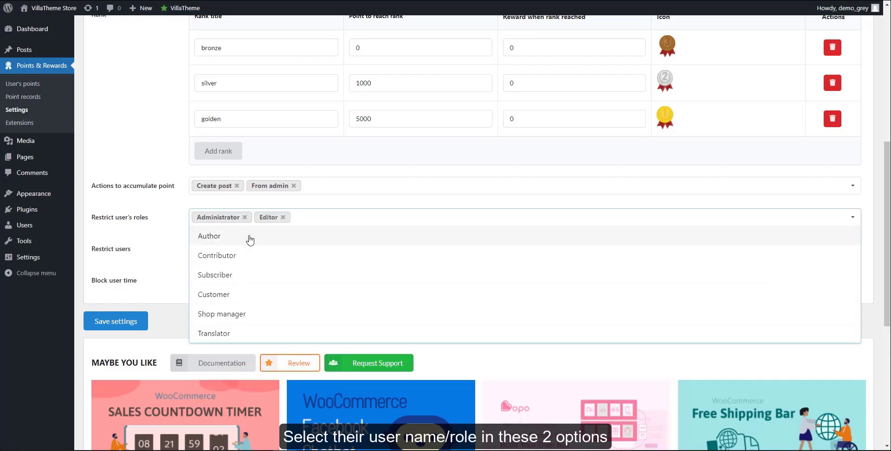
pyautogui.click(250, 237)
pyautogui.click(244, 217)
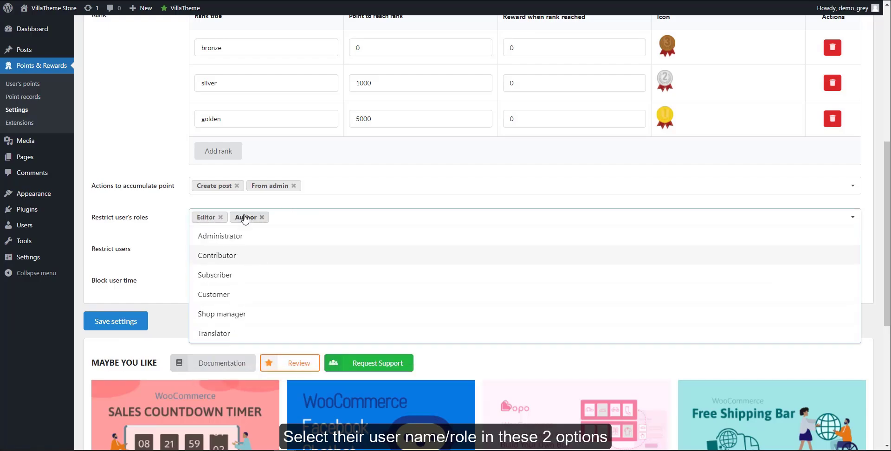
pyautogui.click(171, 232)
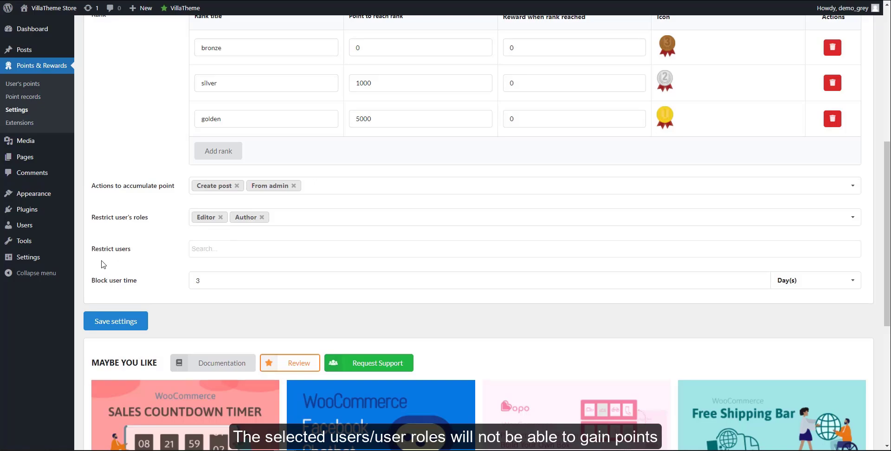
# - Search for and add one user to Restrict users, then save the settings
pyautogui.click(197, 255)
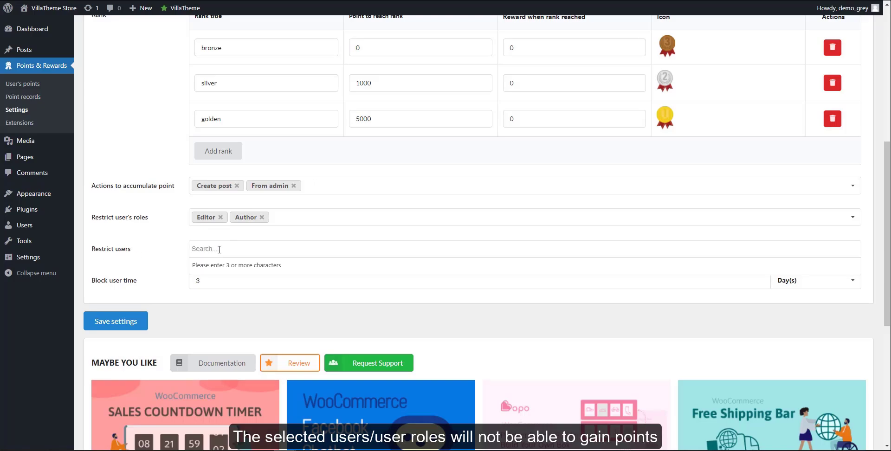
pyautogui.write('ang')
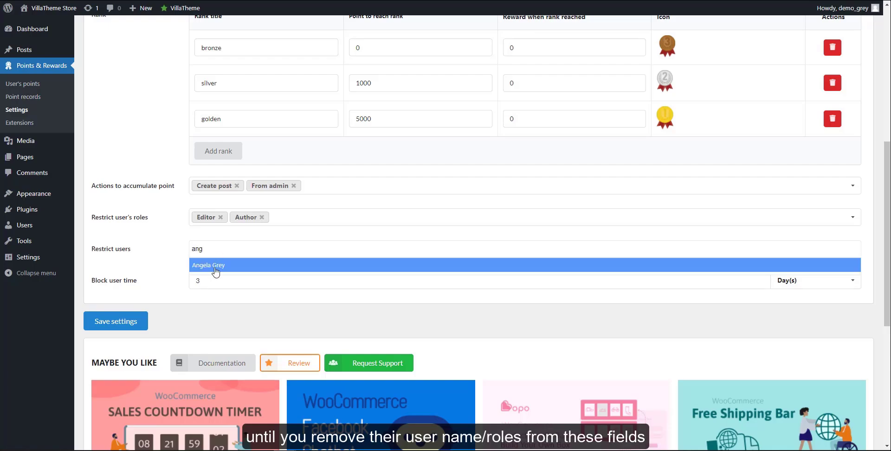
pyautogui.click(214, 271)
pyautogui.click(110, 325)
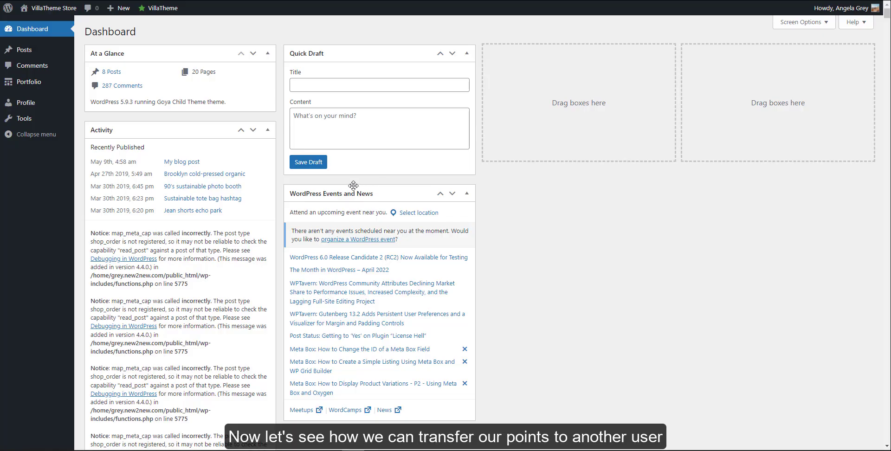
# - Enter 10 as the point amount to transfer on the My points page
pyautogui.moveTo(55, 103)
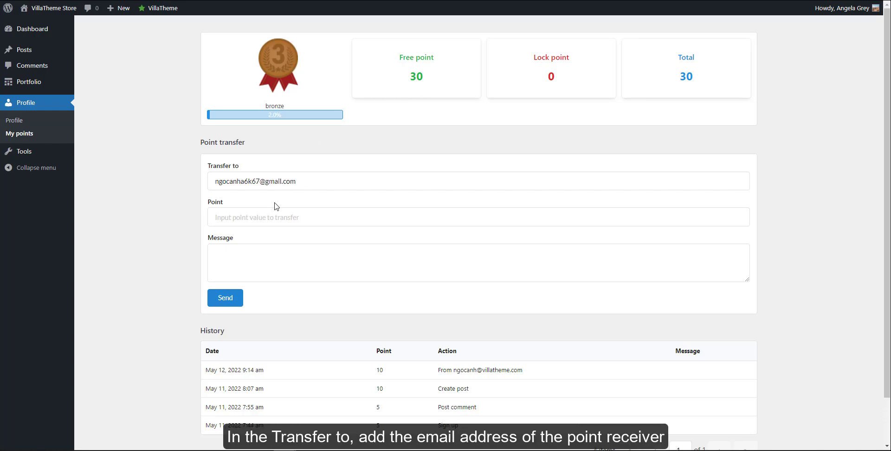
pyautogui.click(318, 210)
pyautogui.write('10')
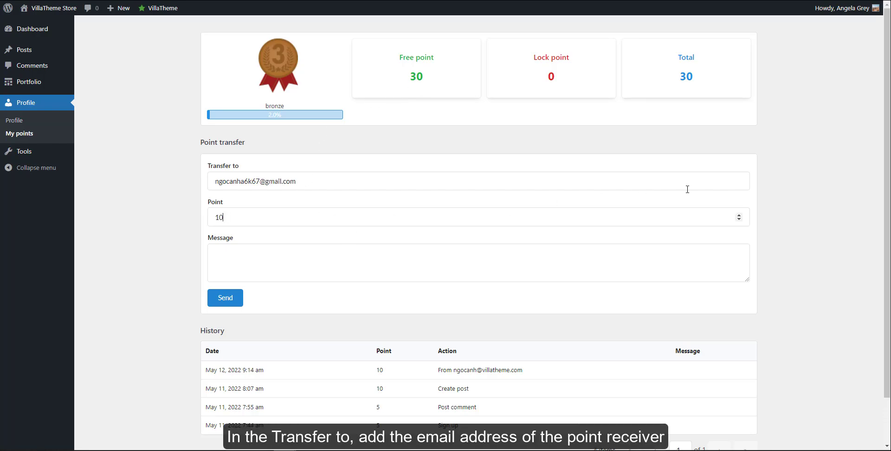
pyautogui.click(739, 215)
pyautogui.click(738, 219)
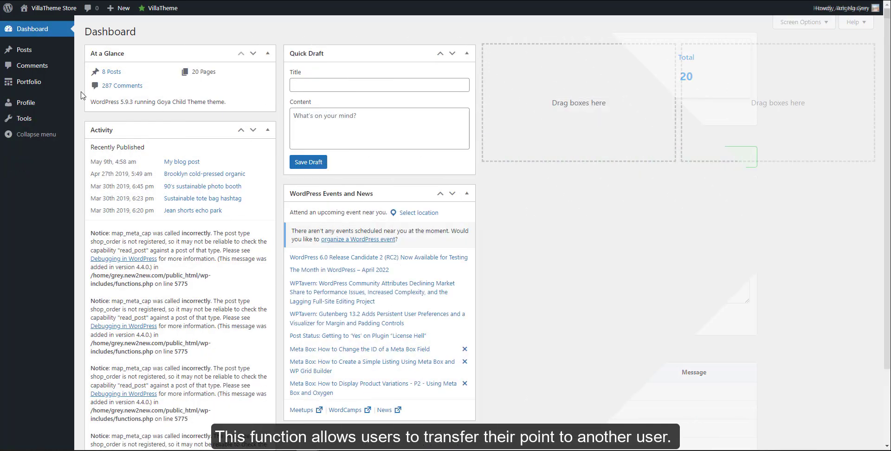
# - Open the receiving user's My points page and scroll down to the History table
pyautogui.moveTo(54, 104)
pyautogui.click(100, 119)
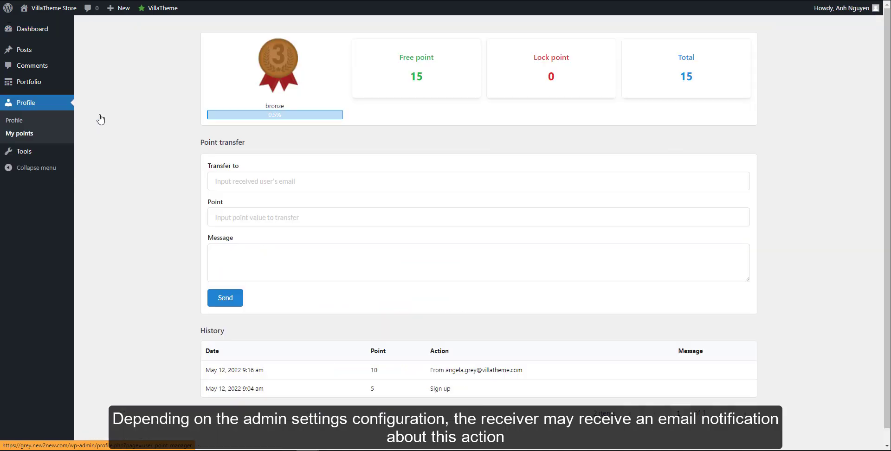
pyautogui.scroll(-1, 338, 236)
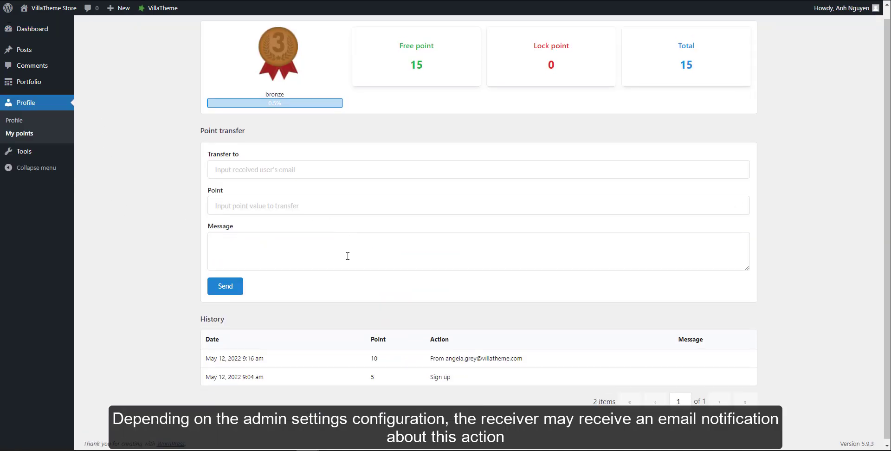